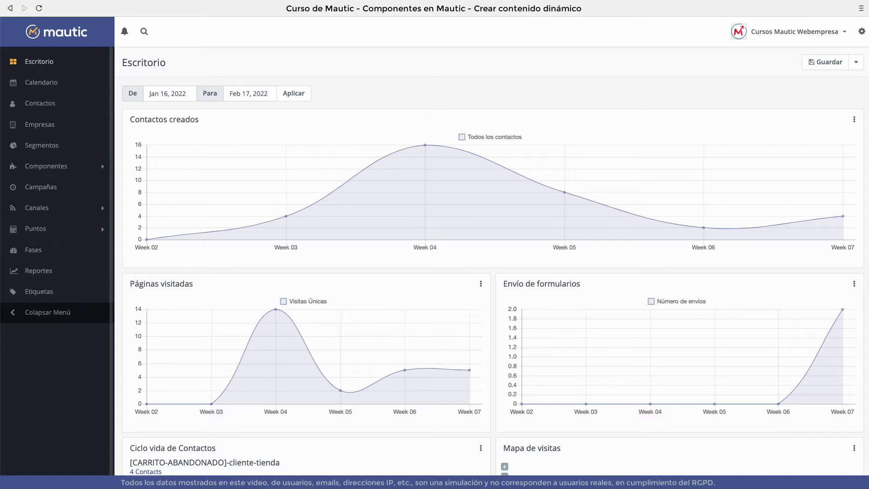
- Create a new dynamic content item with the internal name "Contenido dinámico basado en Filtros: Codigo de promoción con 60% de descuento tienda WooCommerce"
{"action": "left_click", "coordinate": [54, 167]}
{"action": "left_click", "coordinate": [76, 230]}
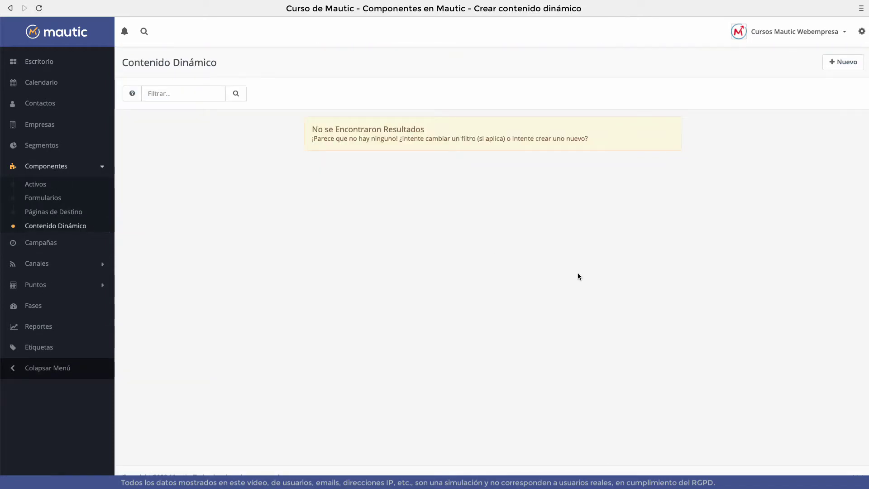
{"action": "left_click", "coordinate": [855, 64]}
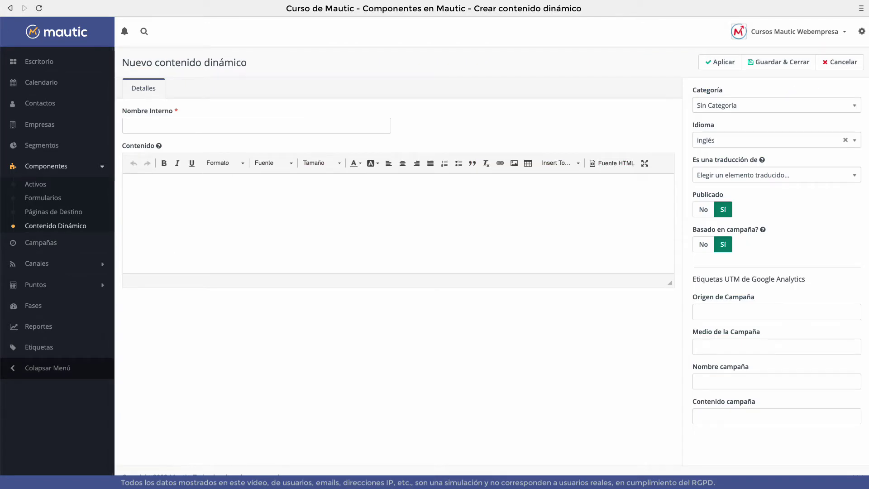
{"action": "key", "text": "ctrl+v"}
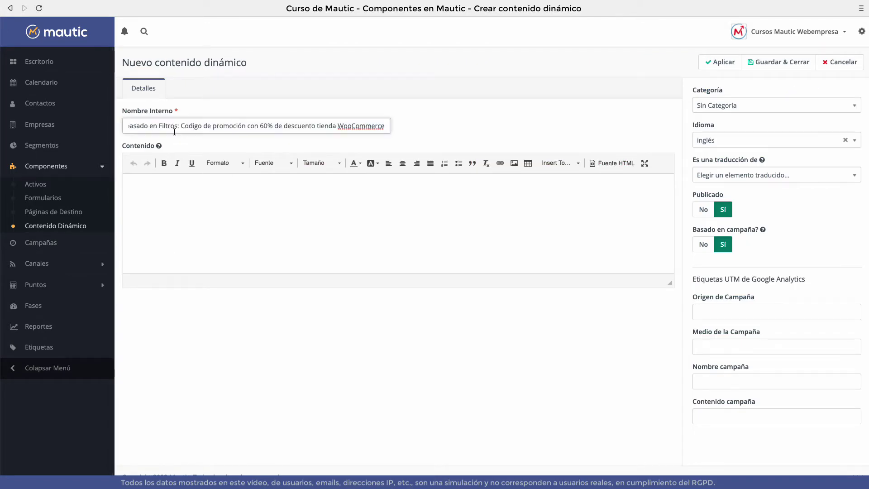
{"action": "left_click_drag", "start_coordinate": [176, 127], "coordinate": [160, 133]}
{"action": "left_click", "coordinate": [249, 126]}
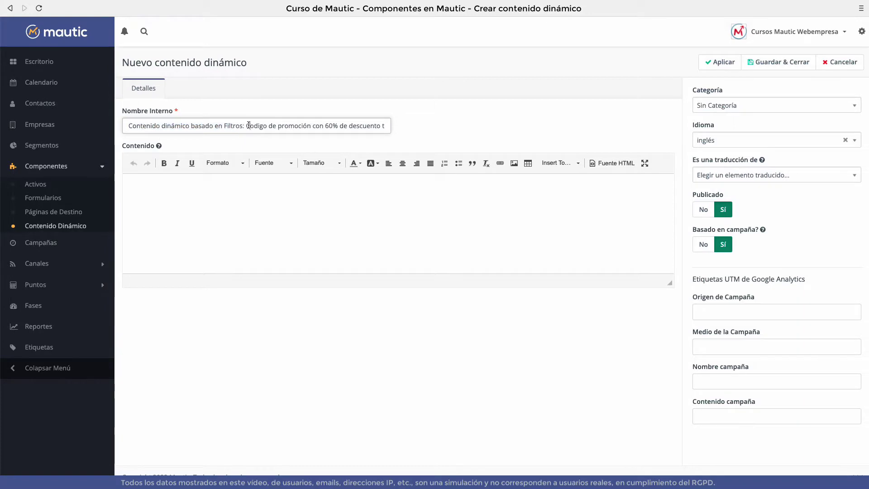
{"action": "left_click_drag", "start_coordinate": [254, 126], "coordinate": [385, 128]}
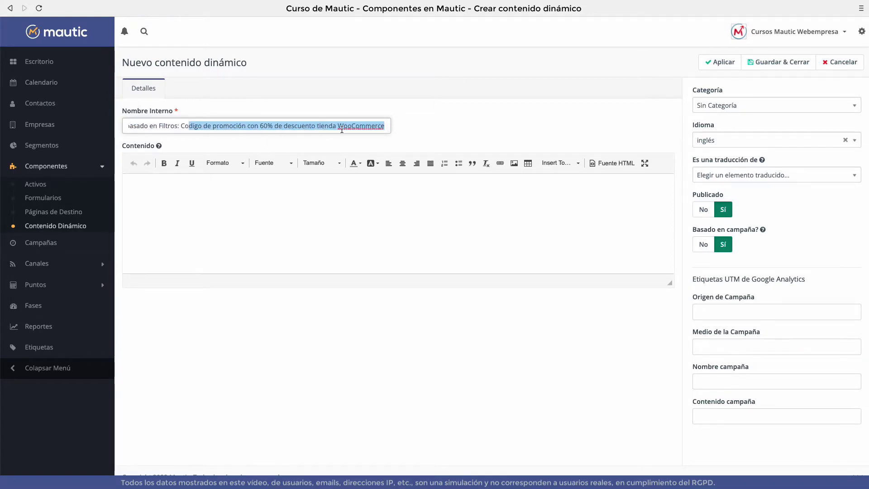
{"action": "left_click", "coordinate": [340, 177]}
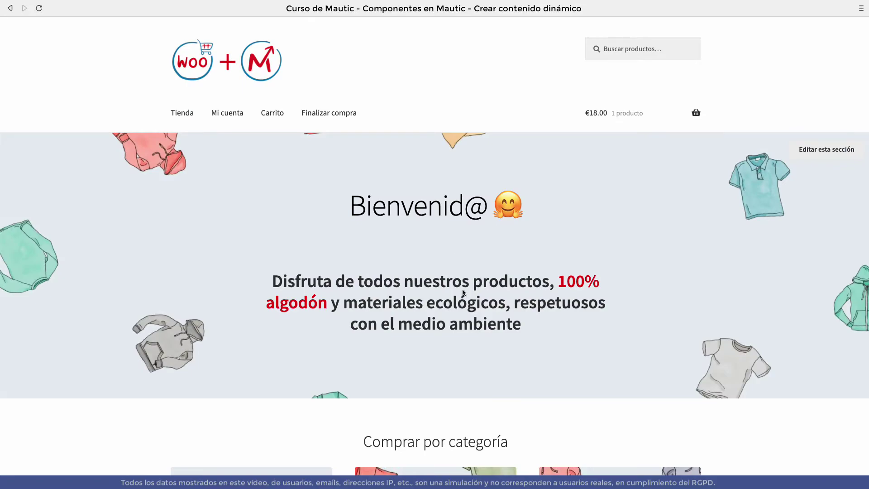
- Look through the product sections on the WooCommerce store's home page
{"action": "scroll", "coordinate": [607, 306], "scroll_direction": "down", "scroll_amount": 20}
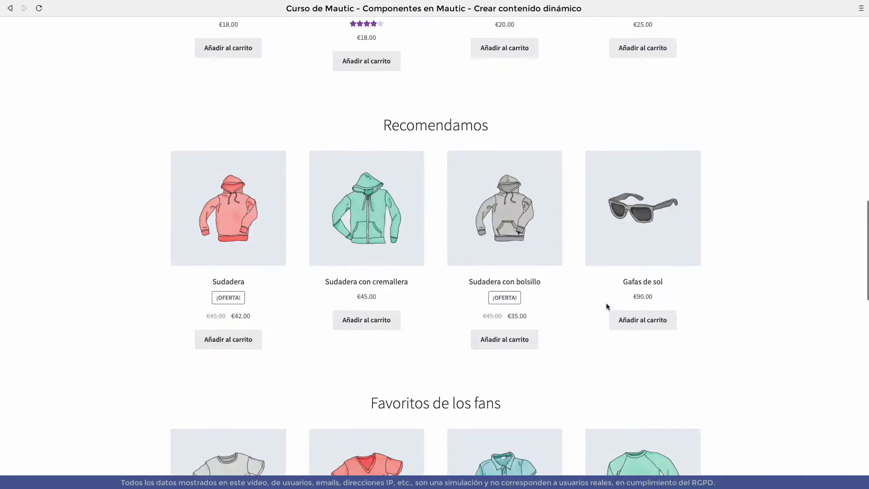
{"action": "scroll", "coordinate": [607, 307], "scroll_direction": "up", "scroll_amount": 20}
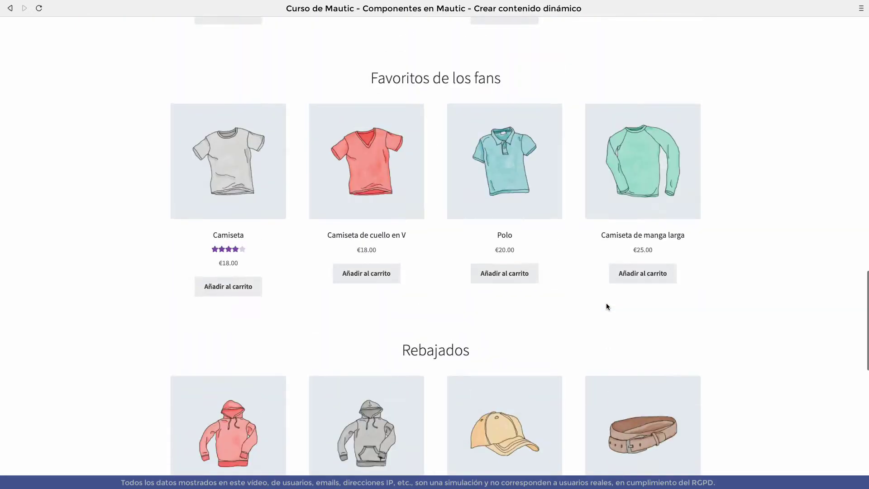
{"action": "scroll", "coordinate": [607, 307], "scroll_direction": "up", "scroll_amount": 3}
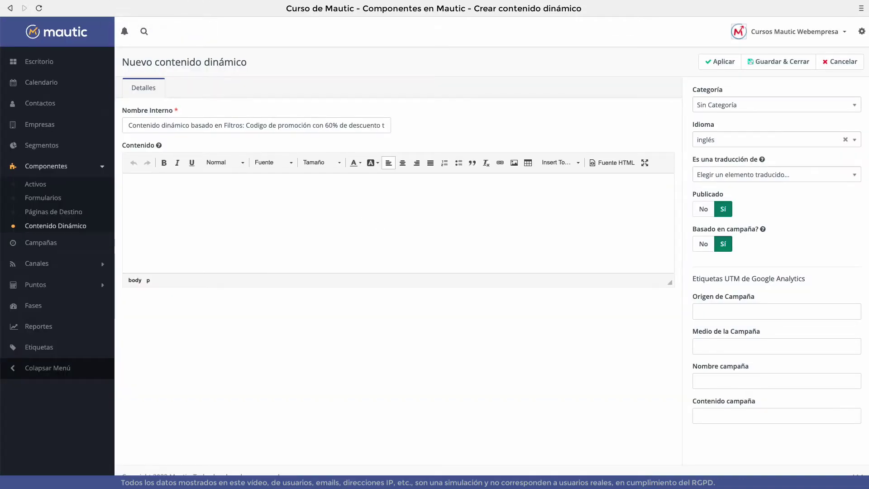
{"action": "left_click", "coordinate": [133, 188]}
{"action": "left_click", "coordinate": [610, 162]}
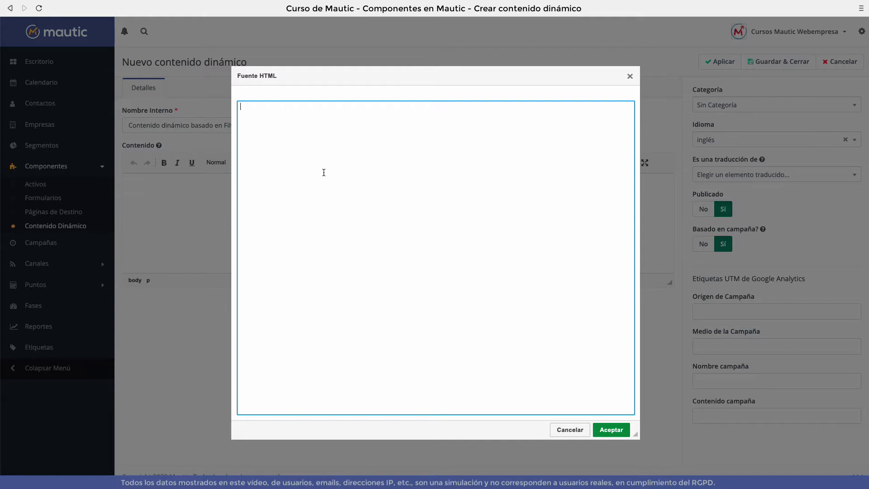
{"action": "type", "text": "<h2 align=\"center\"><strong>¿Quieres un descuento del <span style=\"color:#ffffff;\"><span style=\"background-color:#e74c3c;\">&nbsp;60%&nbsp;</span></span> en tu compra?</strong></h2> <p></p> <p><a class=\"btn btn-primary\" href=\"https://cursos.webempresa.cloud/woocommerce/cupon60descuento/\">Déjanos tu email para facilitarte el código del cupón de descuento</a></p> <p></p> <p></p>"}
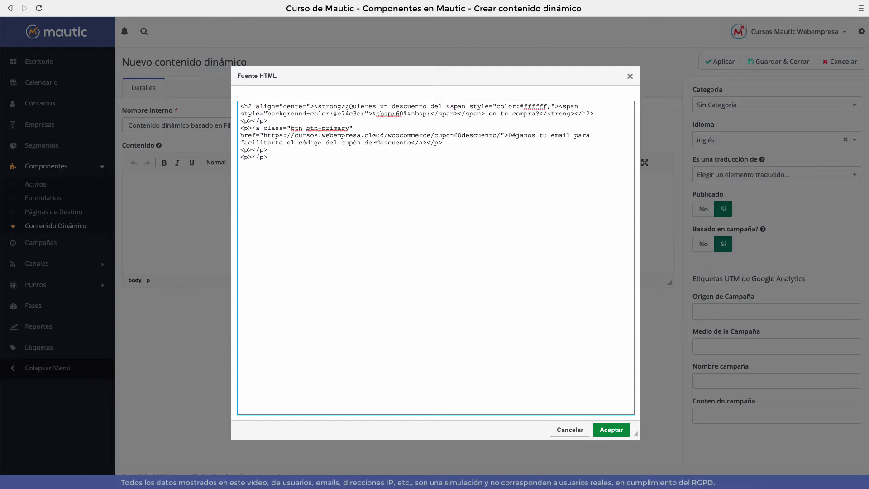
{"action": "left_click", "coordinate": [610, 430]}
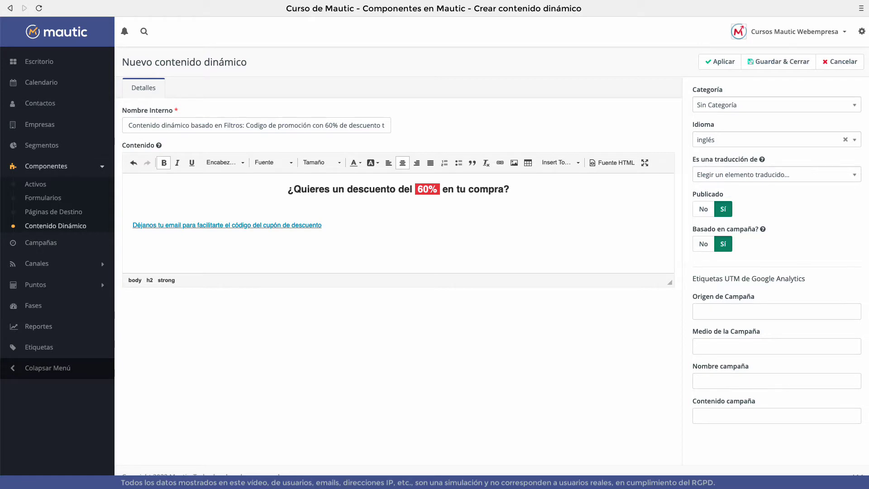
- Assign the dynamic content to the category Descuentos Tienda WooCommerce and set its language to español
{"action": "scroll", "coordinate": [742, 108], "scroll_direction": "up", "scroll_amount": 1}
{"action": "left_click", "coordinate": [742, 107]}
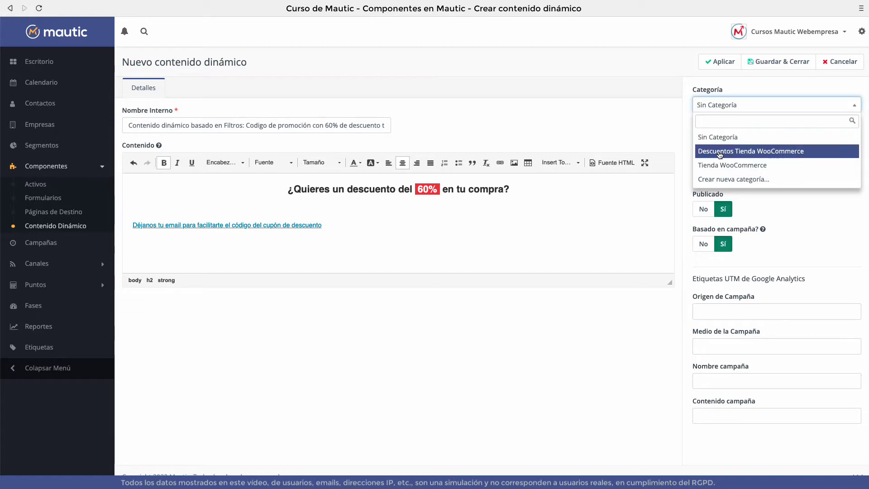
{"action": "left_click", "coordinate": [784, 151]}
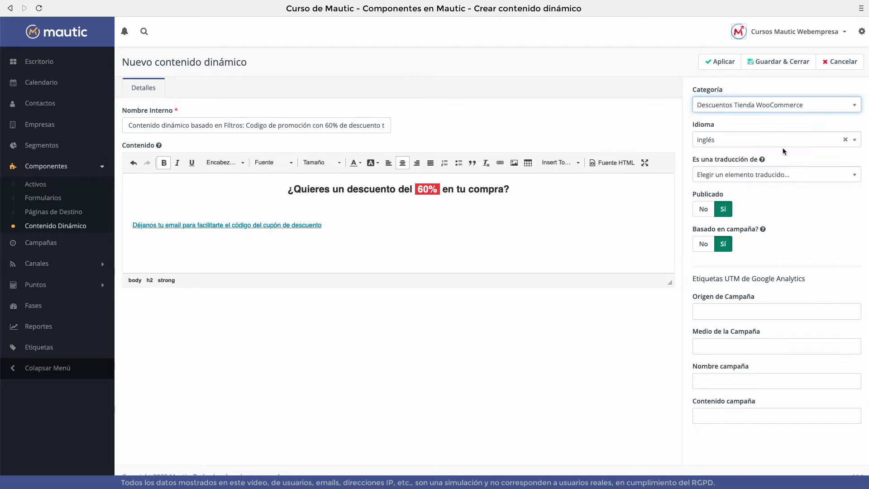
{"action": "left_click", "coordinate": [737, 142]}
{"action": "type", "text": "e"}
{"action": "scroll", "coordinate": [724, 199], "scroll_direction": "up", "scroll_amount": 5}
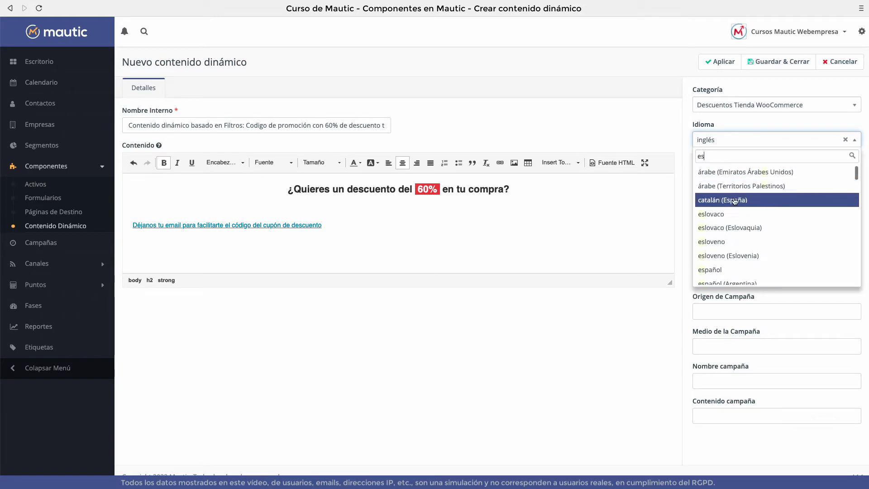
{"action": "left_click", "coordinate": [720, 266]}
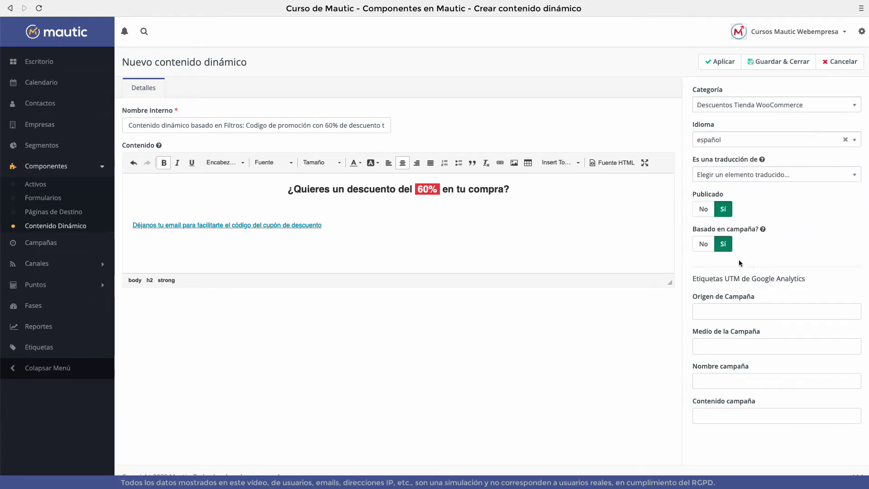
- Make the content not campaign-based, set its requested slot name to DWC-promo60-producto-tienda-woo, and apply the settings
{"action": "left_click", "coordinate": [724, 245]}
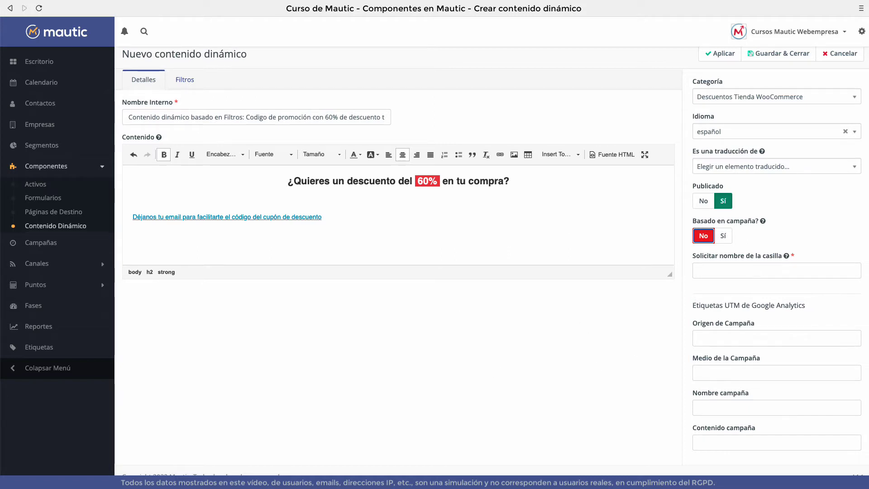
{"action": "left_click", "coordinate": [749, 266]}
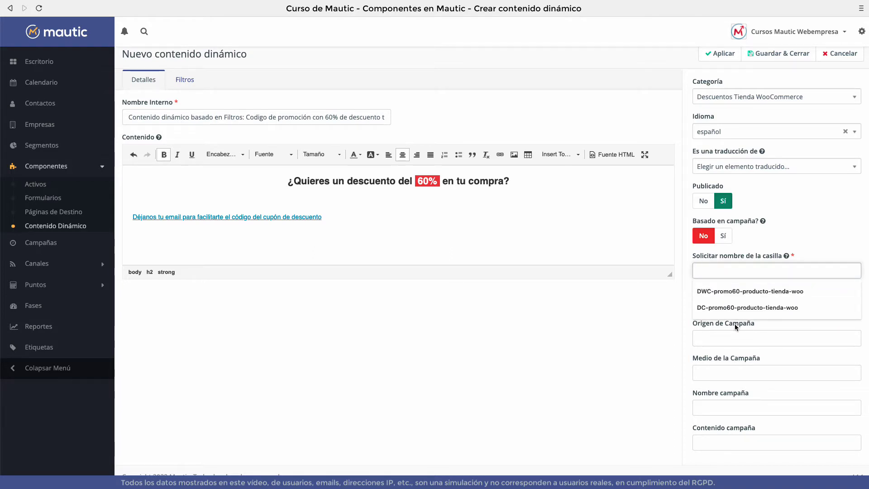
{"action": "left_click", "coordinate": [724, 291]}
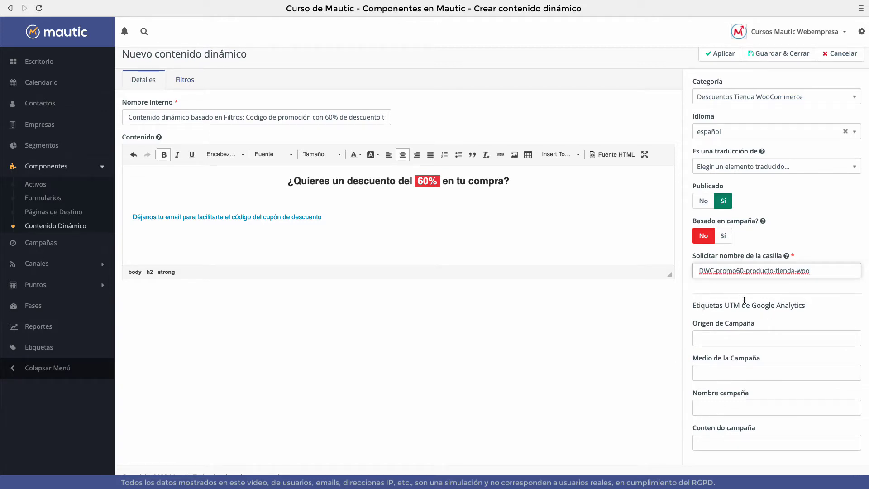
{"action": "scroll", "coordinate": [731, 324], "scroll_direction": "down", "scroll_amount": 1}
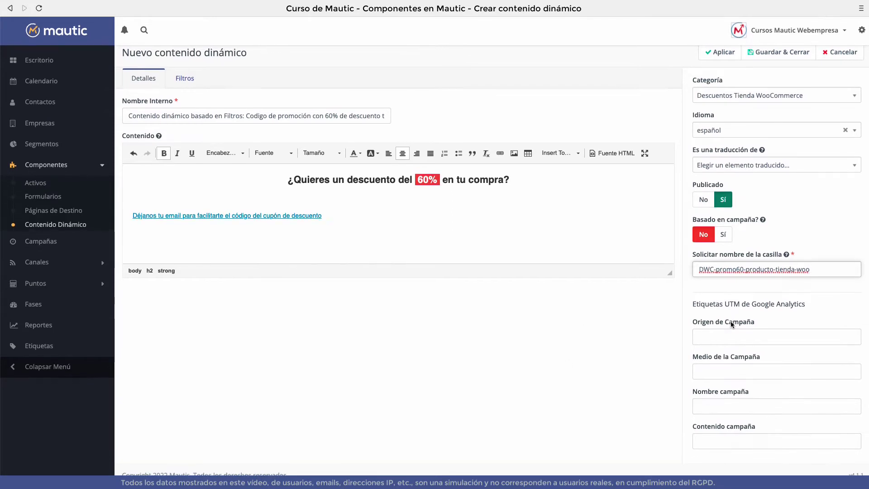
{"action": "scroll", "coordinate": [732, 324], "scroll_direction": "up", "scroll_amount": 1}
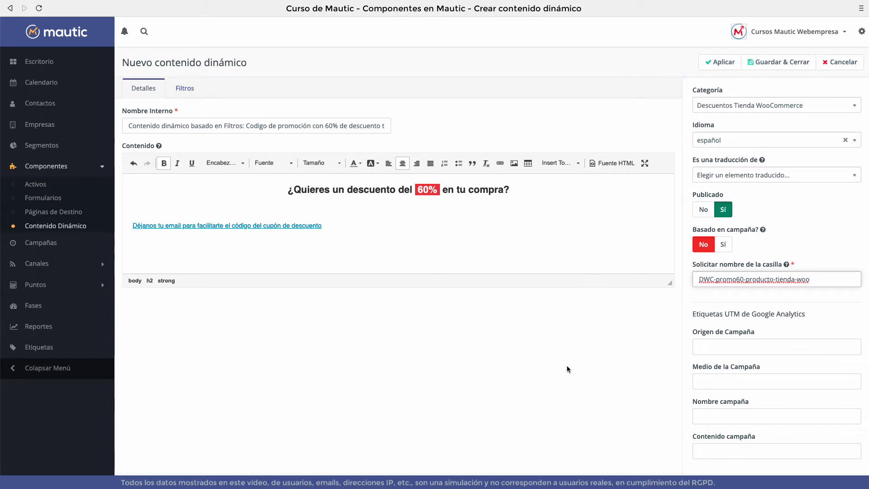
{"action": "left_click", "coordinate": [734, 71]}
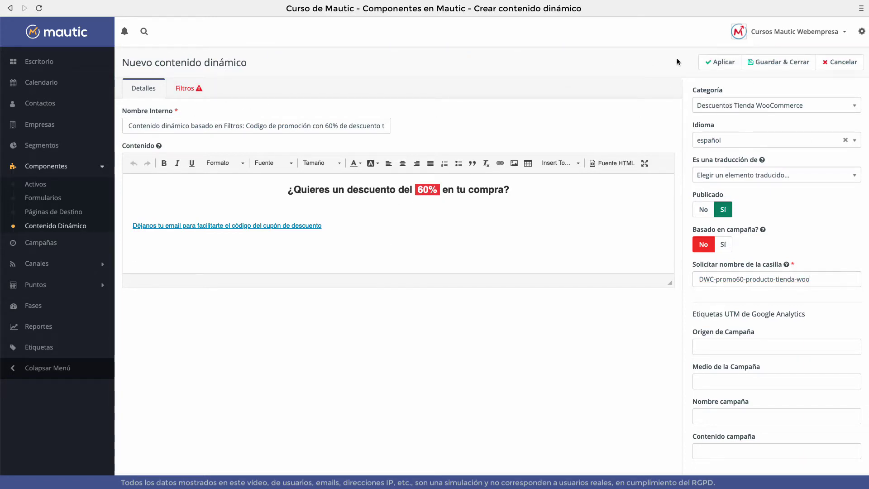
- Add a contact filter on Email with the condition vacío, and save and close the dynamic content
{"action": "left_click", "coordinate": [187, 90]}
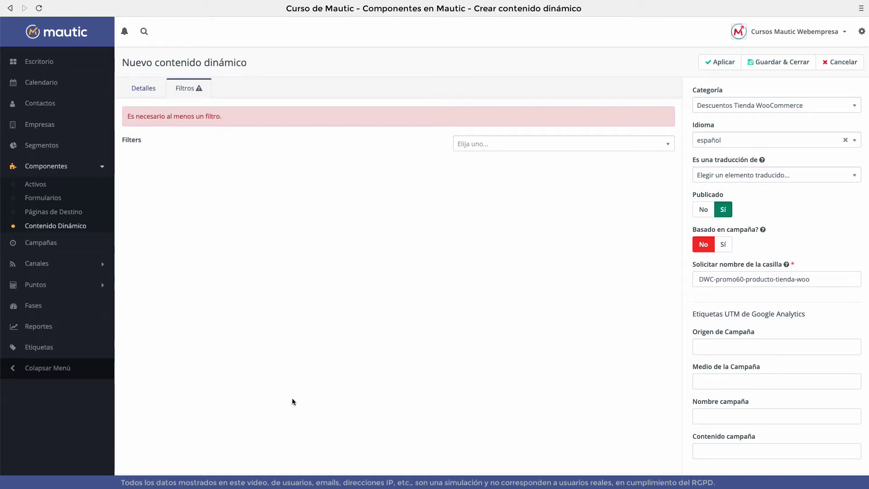
{"action": "left_click", "coordinate": [494, 143]}
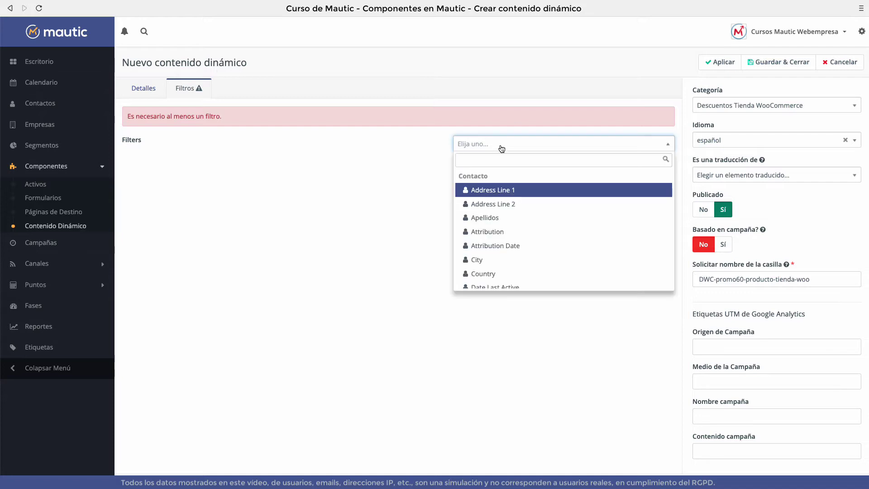
{"action": "scroll", "coordinate": [516, 241], "scroll_direction": "down", "scroll_amount": 3}
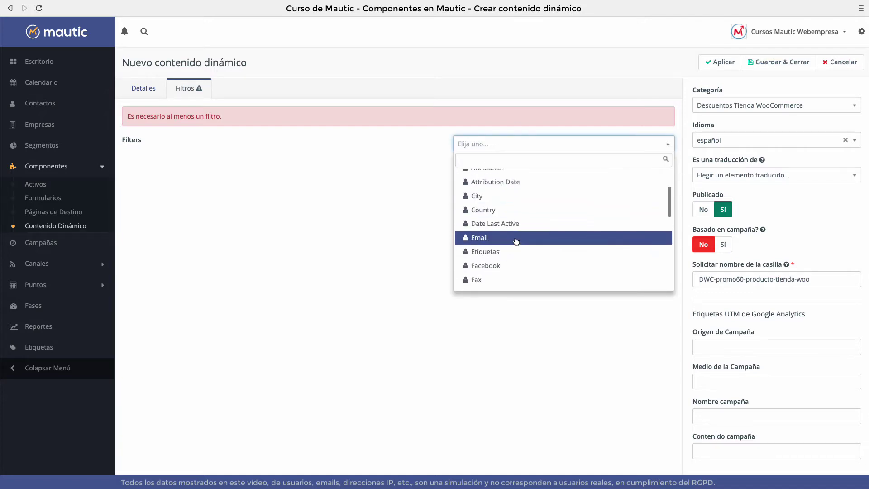
{"action": "left_click", "coordinate": [516, 235]}
{"action": "left_click", "coordinate": [342, 190]}
{"action": "left_click", "coordinate": [314, 213]}
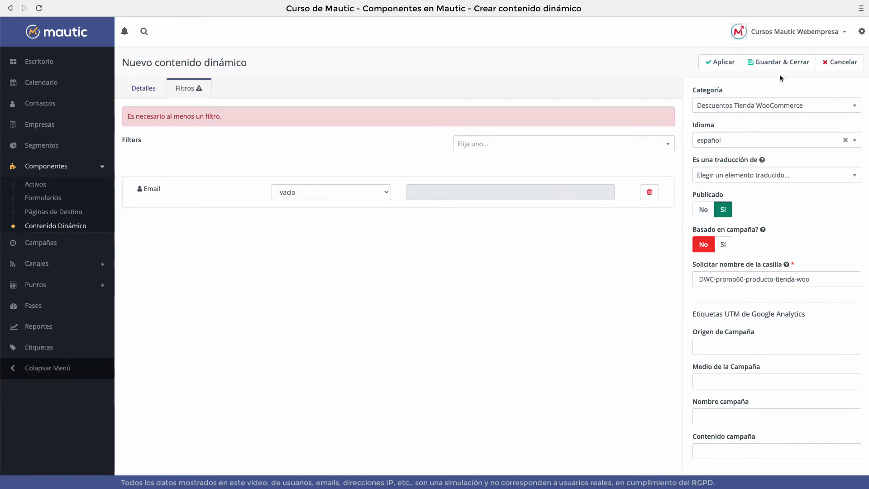
{"action": "left_click", "coordinate": [773, 61]}
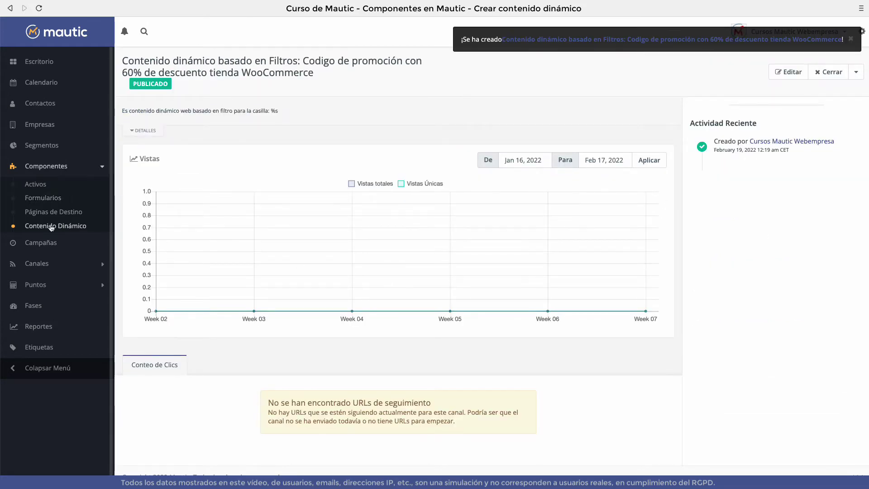
{"action": "left_click", "coordinate": [51, 226]}
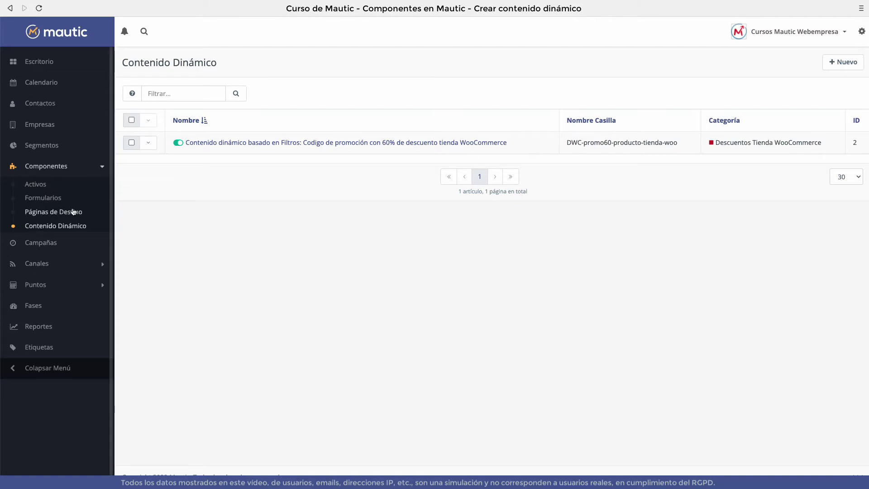
- Clone the form "Descarga tu ebook sobre Mautic" as a new standalone form (Formulario Independiente)
{"action": "left_click", "coordinate": [45, 197]}
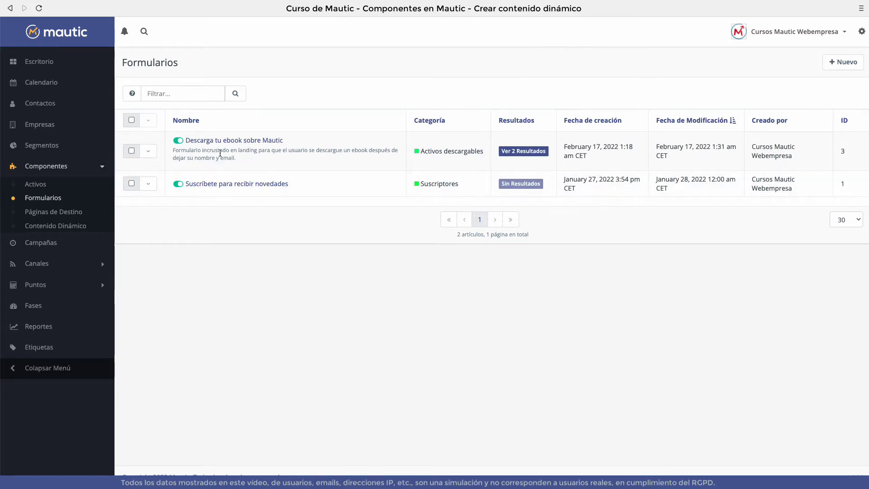
{"action": "left_click", "coordinate": [149, 151]}
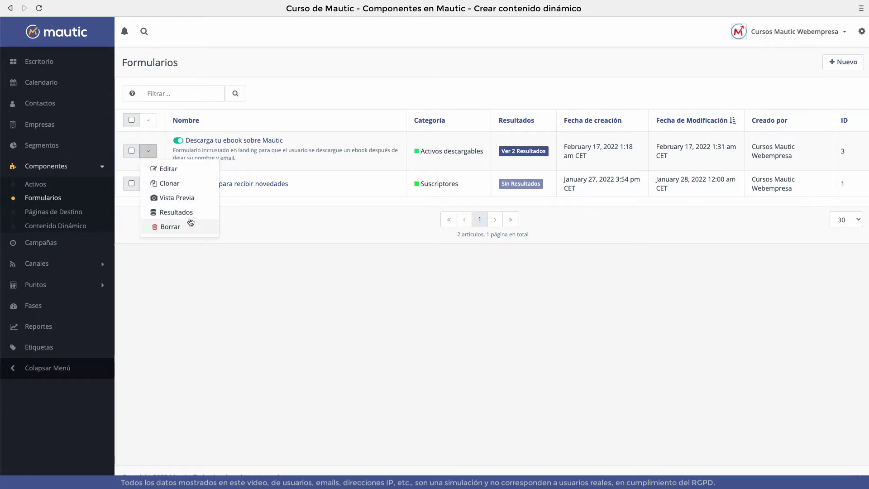
{"action": "left_click", "coordinate": [177, 184]}
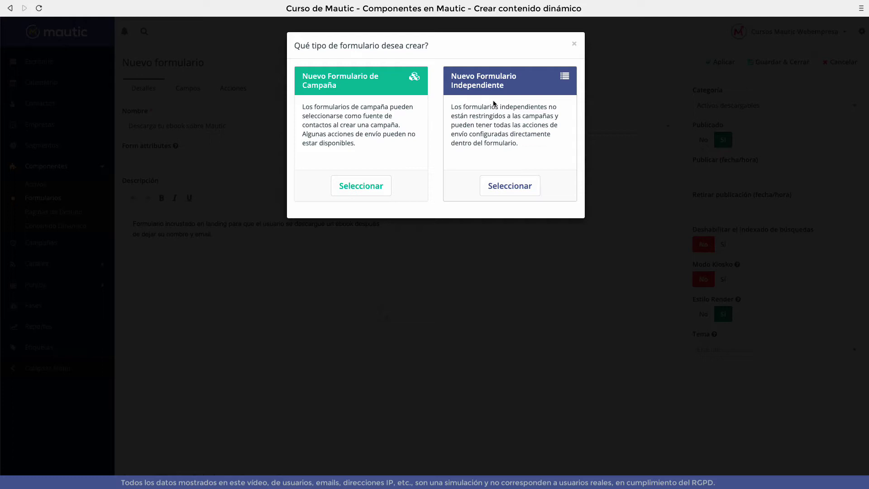
{"action": "left_click", "coordinate": [505, 191]}
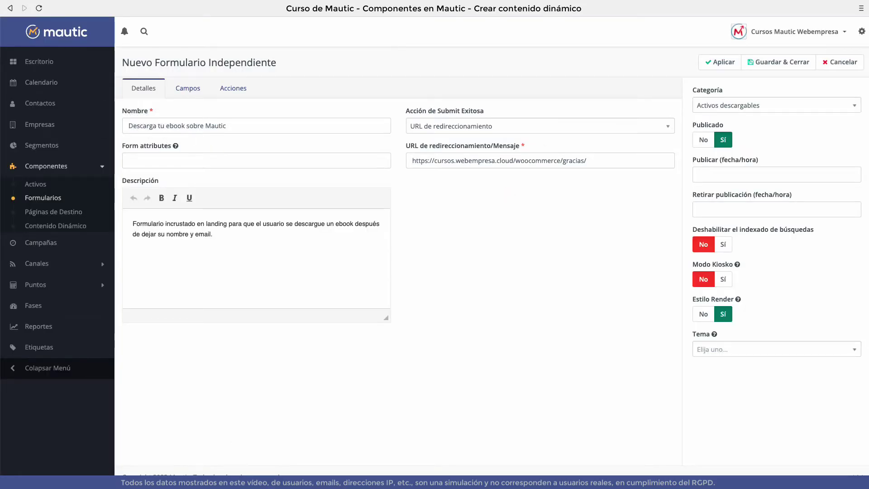
- Name the form "Contenido dinámico filtros - 60% descuento visitantes"
{"action": "triple_click", "coordinate": [192, 127]}
{"action": "type", "text": "Contenido dinámico filtros - 60% descuento visitantes"}
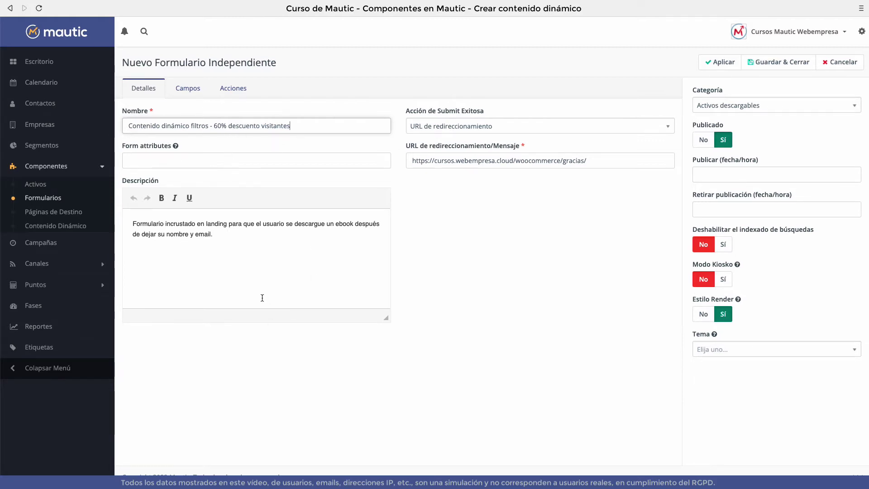
- Describe it as "Formulario incrustado en la home de la tienda para captar emails de visitantes a cambio de un cupón de descuento del 60% por tiempo limitado."
{"action": "left_click", "coordinate": [200, 256]}
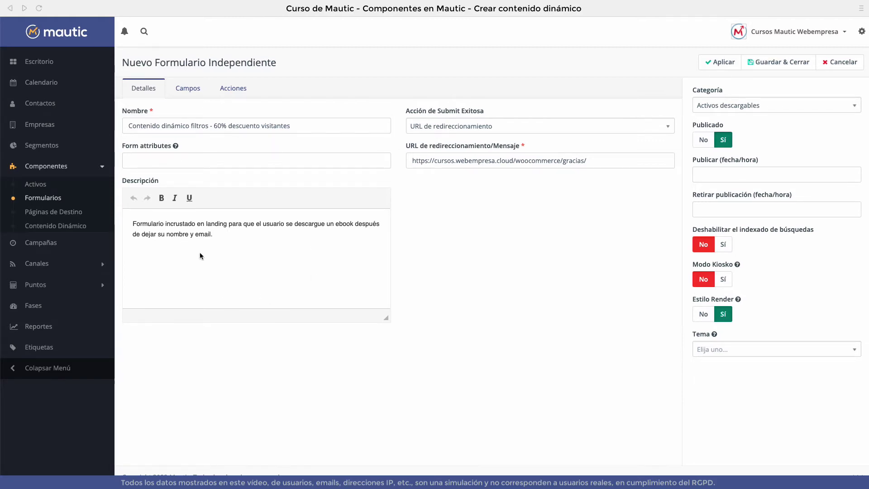
{"action": "triple_click", "coordinate": [202, 225]}
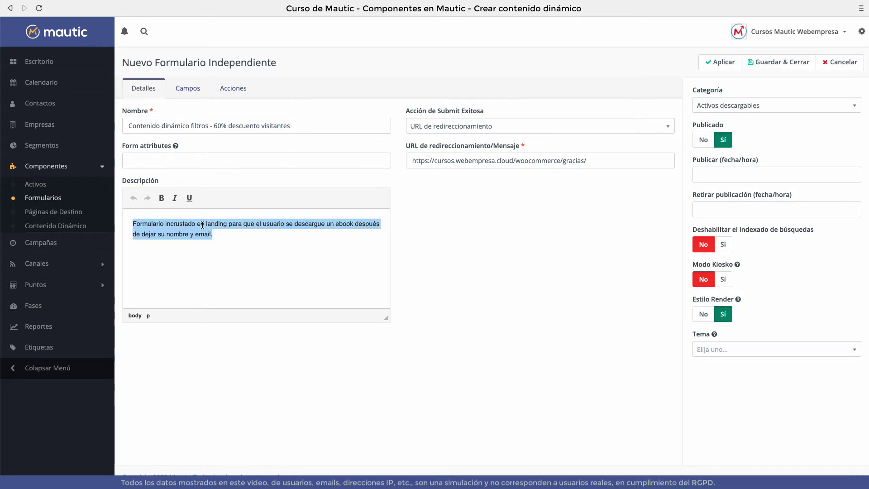
{"action": "key", "text": "BackSpace"}
{"action": "type", "text": "Formulario incrustado en la home de la tienda para captar emails de visitantes a cambio de un cupón de descuento del 60% por tiempo limitado."}
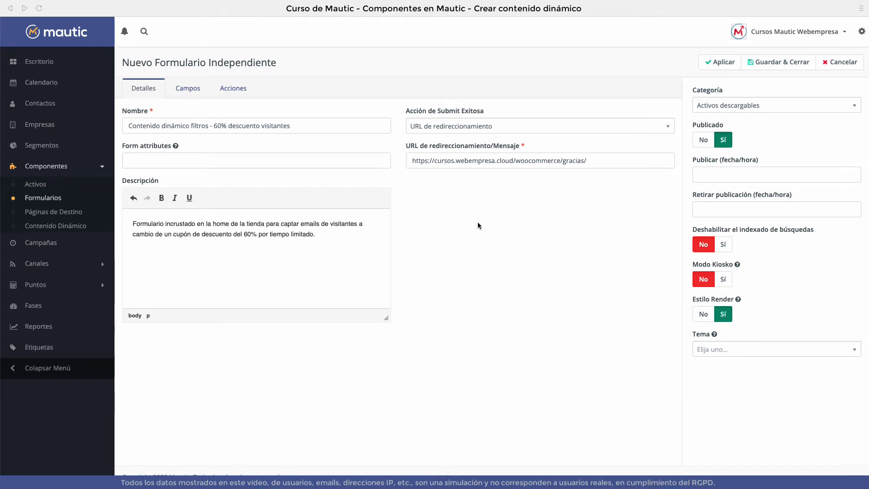
{"action": "left_click", "coordinate": [476, 125]}
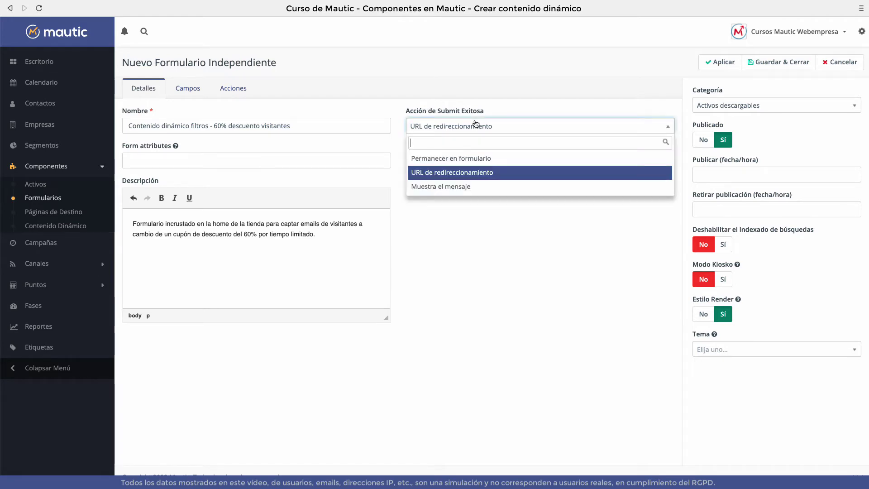
{"action": "left_click", "coordinate": [475, 173]}
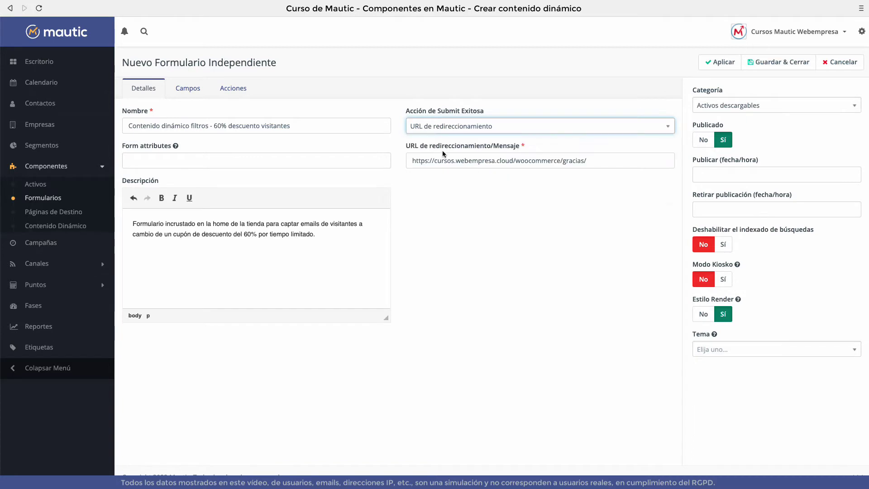
{"action": "left_click", "coordinate": [495, 157]}
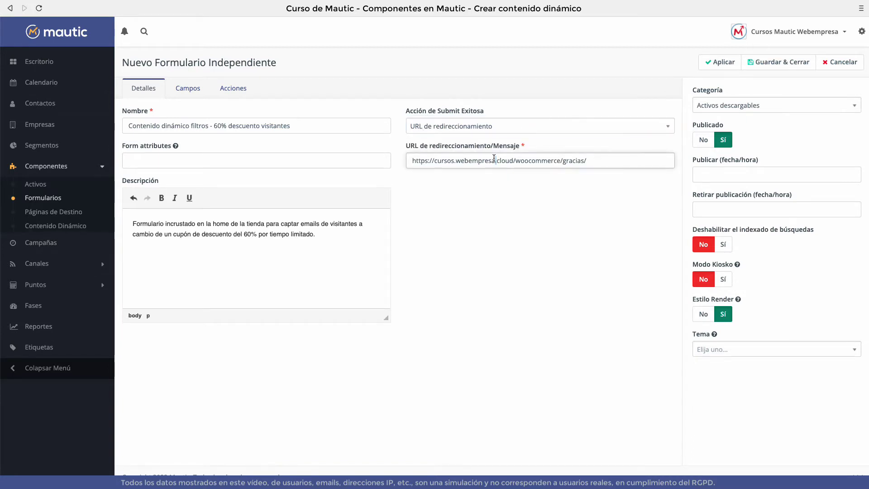
{"action": "triple_click", "coordinate": [494, 158]}
{"action": "key", "text": "BackSpace"}
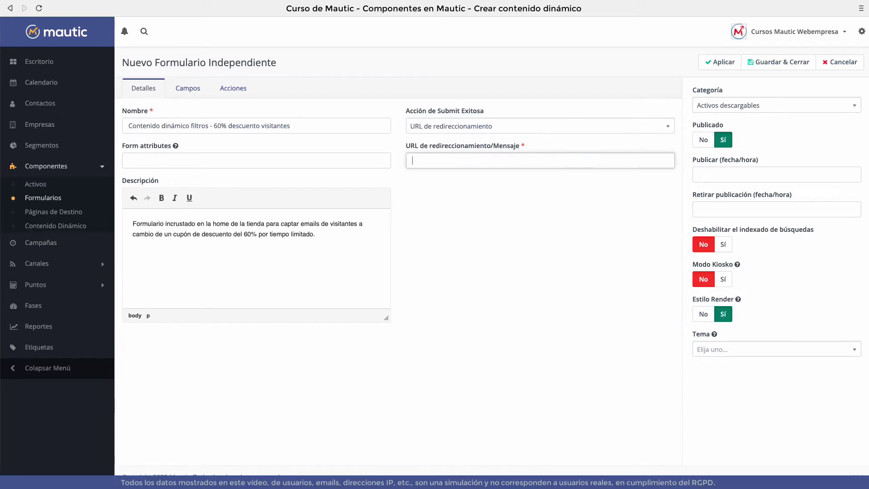
{"action": "type", "text": "https://cursos.webempresa.cloud/woocommerce/cupon60descuento/"}
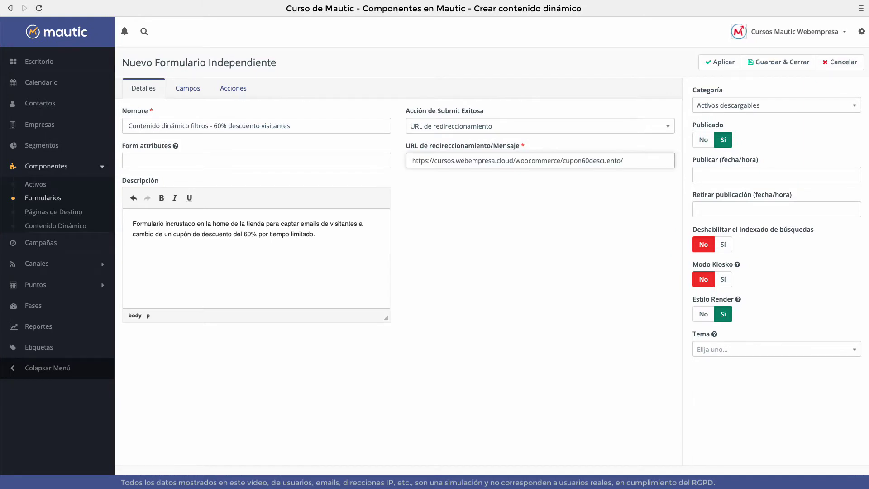
{"action": "double_click", "coordinate": [574, 162]}
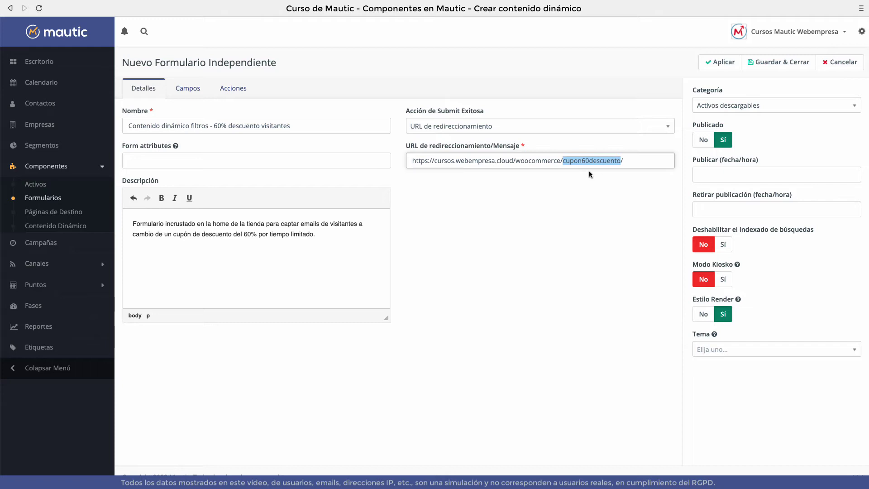
{"action": "left_click", "coordinate": [602, 180]}
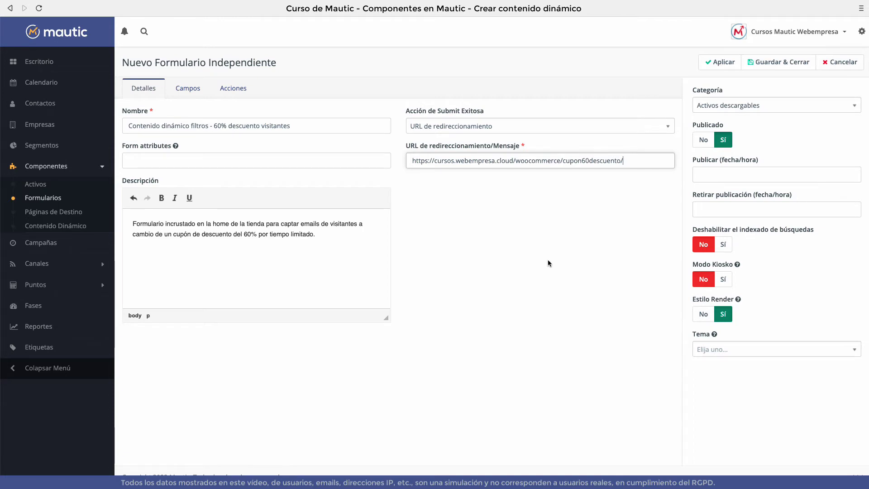
{"action": "left_click", "coordinate": [757, 109]}
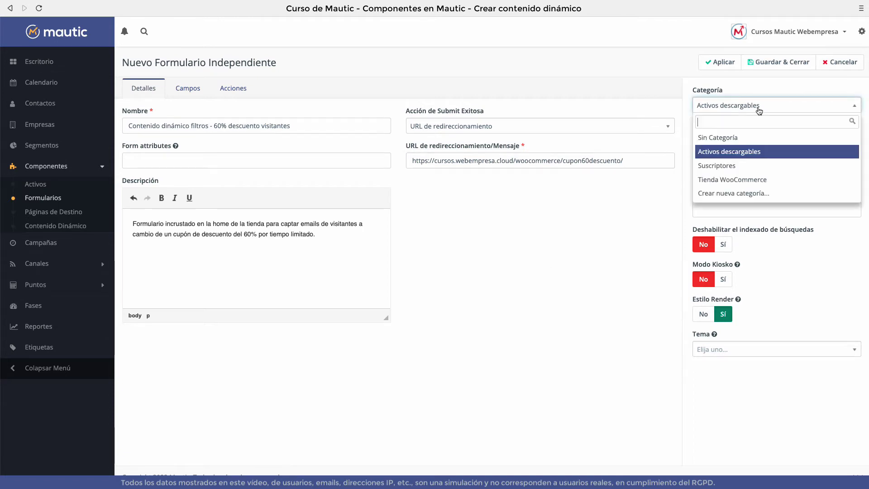
{"action": "left_click", "coordinate": [759, 180]}
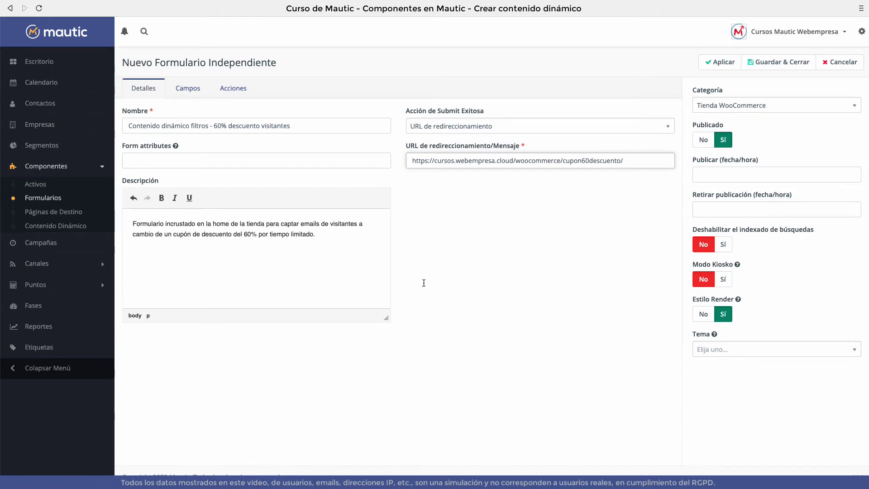
{"action": "left_click_drag", "start_coordinate": [244, 234], "coordinate": [332, 235]}
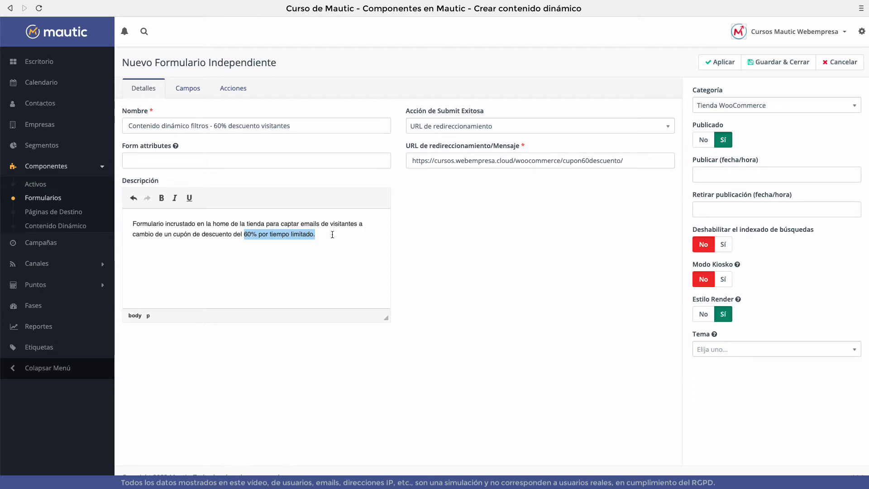
{"action": "left_click", "coordinate": [740, 208]}
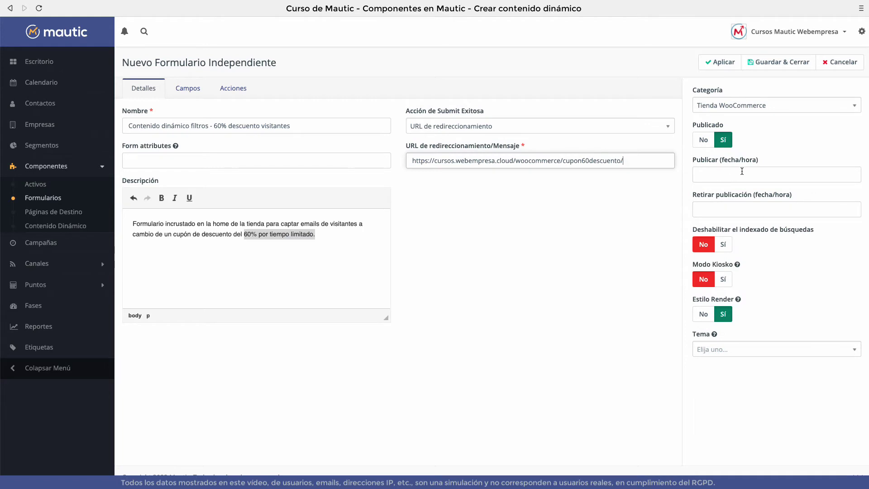
{"action": "left_click", "coordinate": [745, 211]}
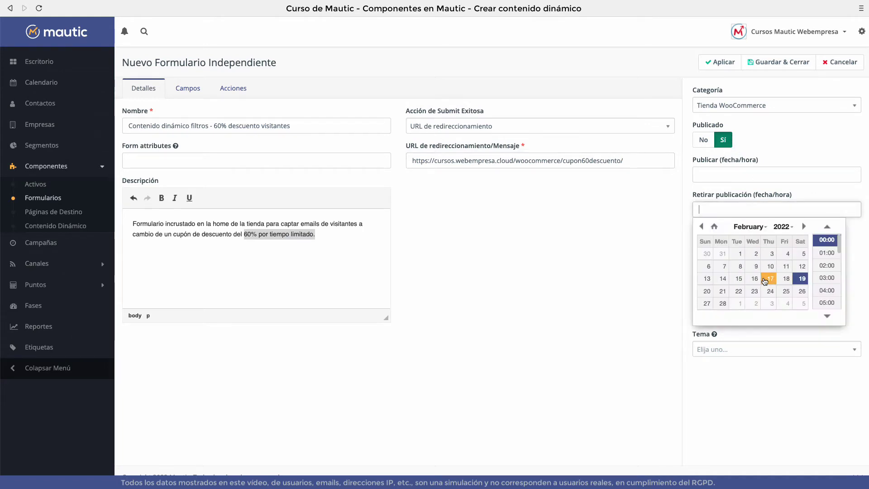
{"action": "left_click", "coordinate": [593, 262]}
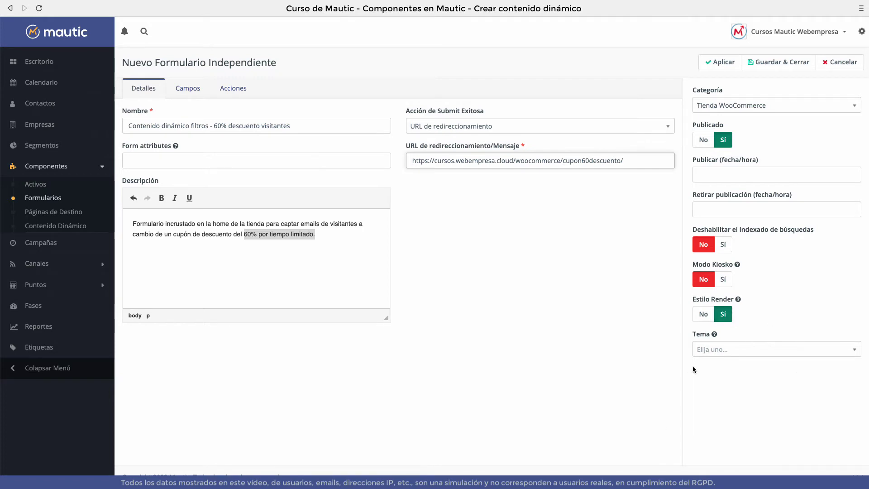
- Choose the Nature theme for the form and apply the changes
{"action": "left_click", "coordinate": [713, 356]}
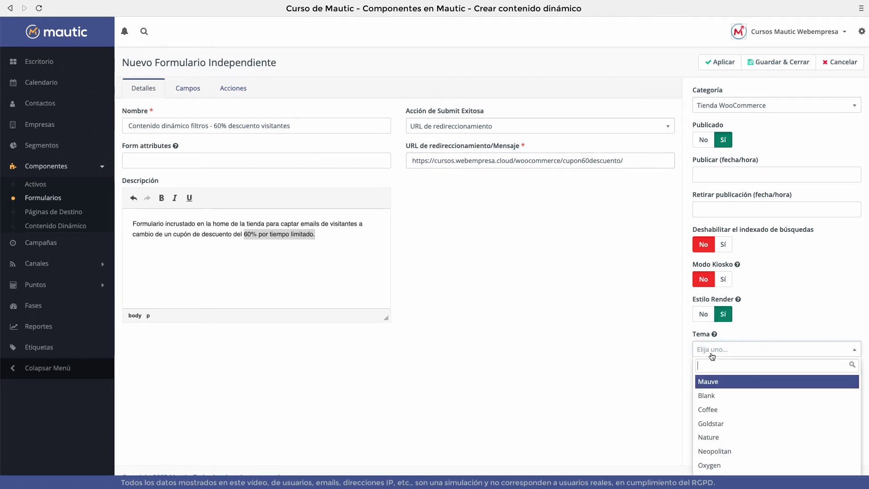
{"action": "left_click", "coordinate": [723, 438]}
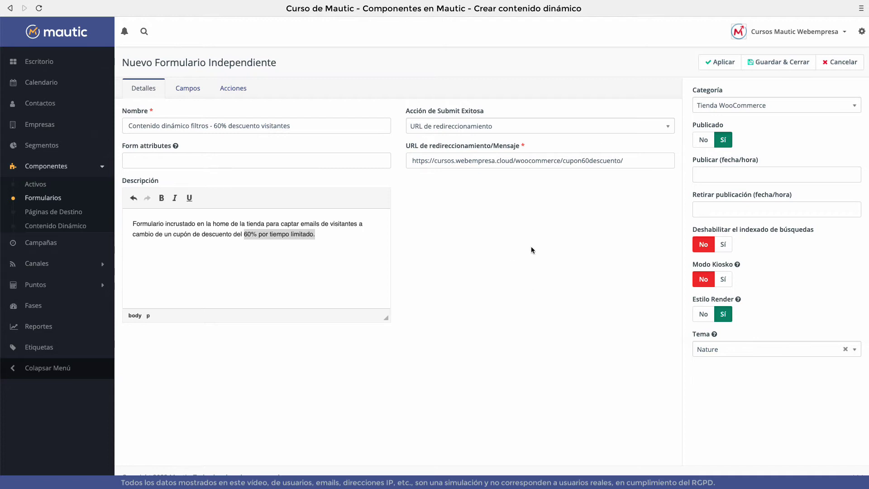
{"action": "left_click", "coordinate": [720, 62]}
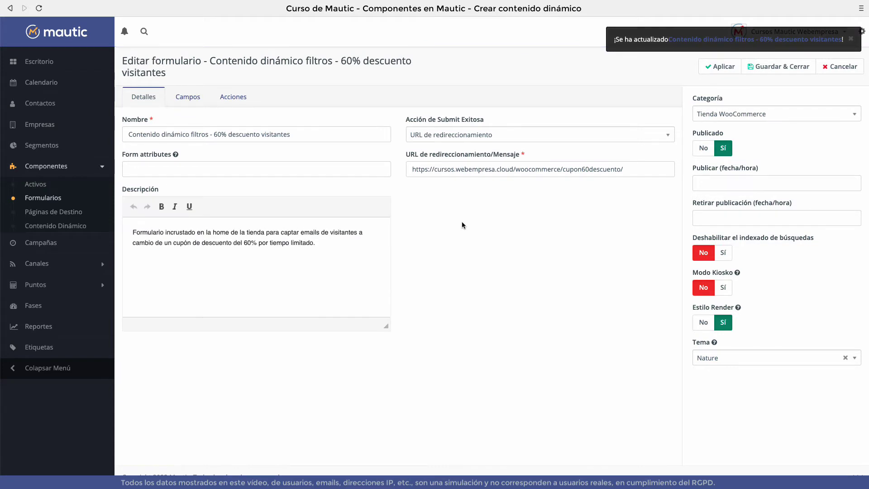
- Relabel the form's submit button "¡Quiero mi CUPÓN 60% descuento!" and apply the changes
{"action": "left_click", "coordinate": [191, 99]}
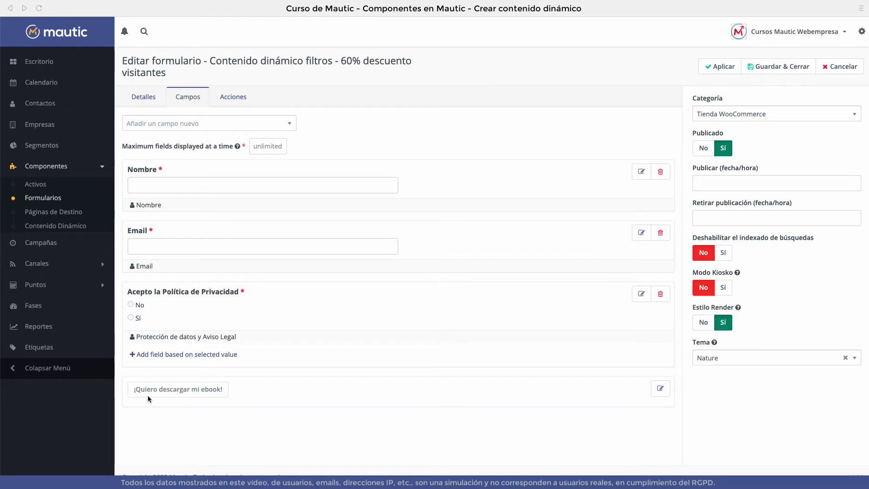
{"action": "left_click", "coordinate": [659, 389]}
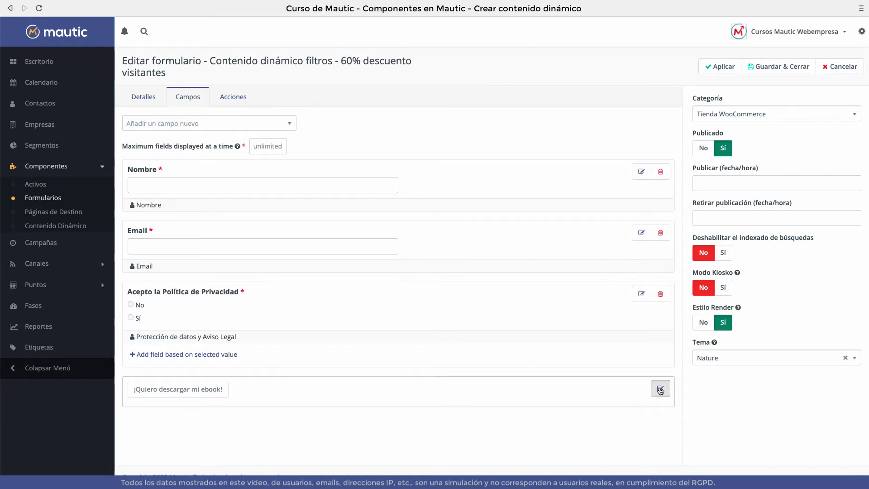
{"action": "triple_click", "coordinate": [362, 113]}
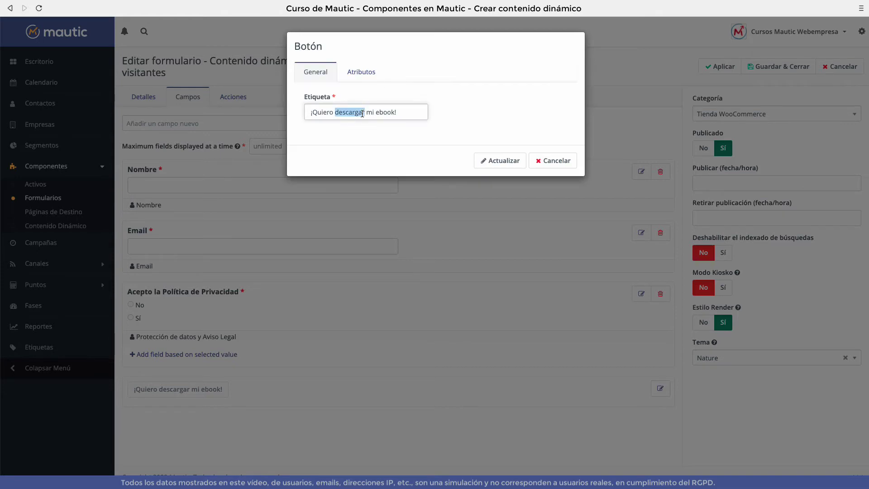
{"action": "type", "text": "¡Quiero mi CUPÓN 60% descuento!"}
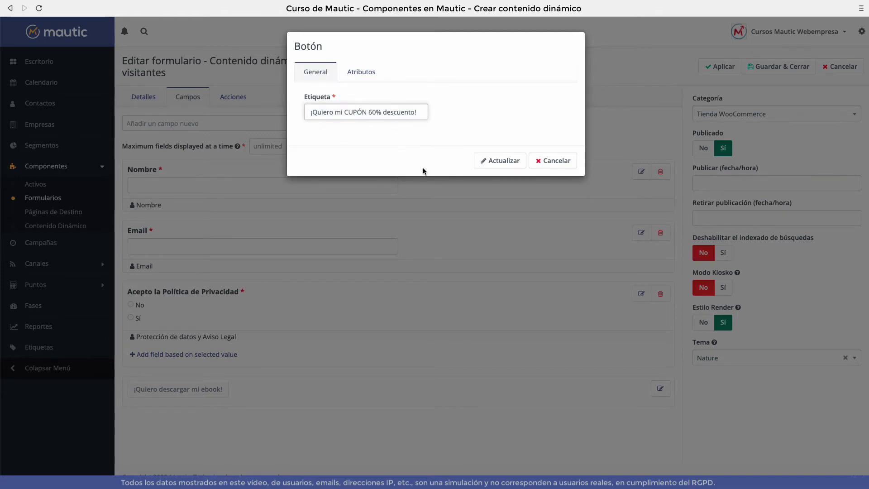
{"action": "left_click", "coordinate": [361, 73]}
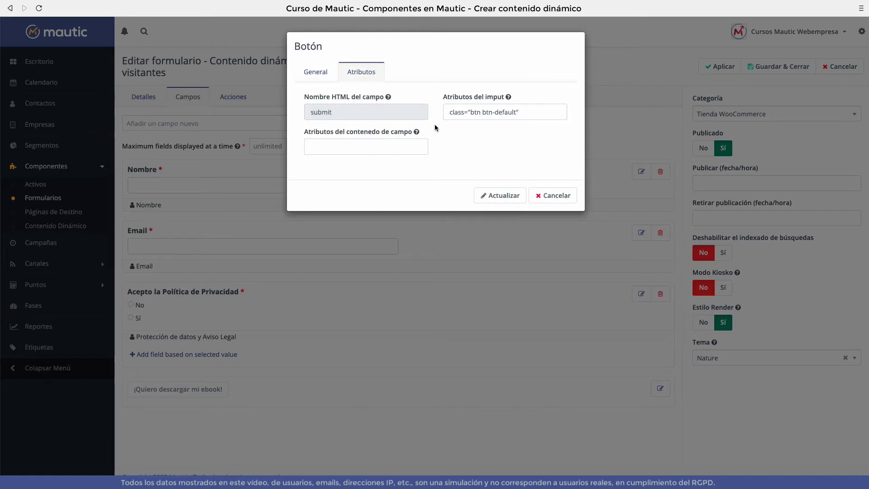
{"action": "left_click", "coordinate": [316, 73]}
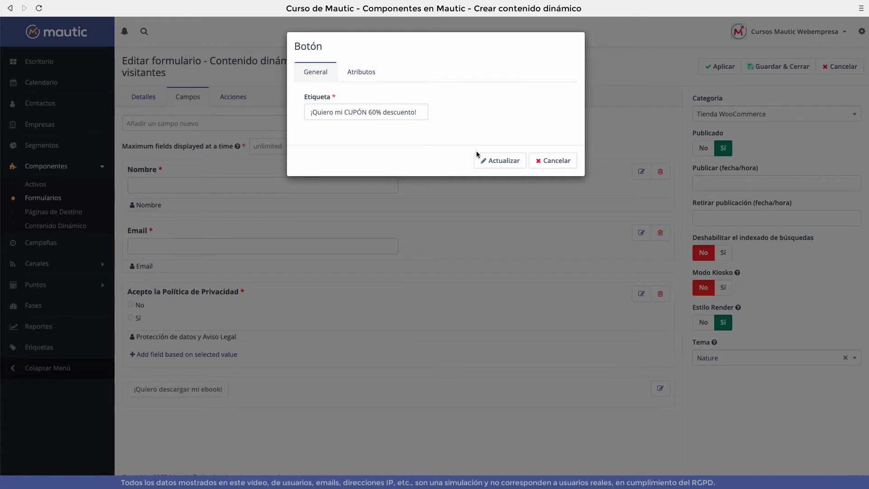
{"action": "left_click", "coordinate": [500, 159]}
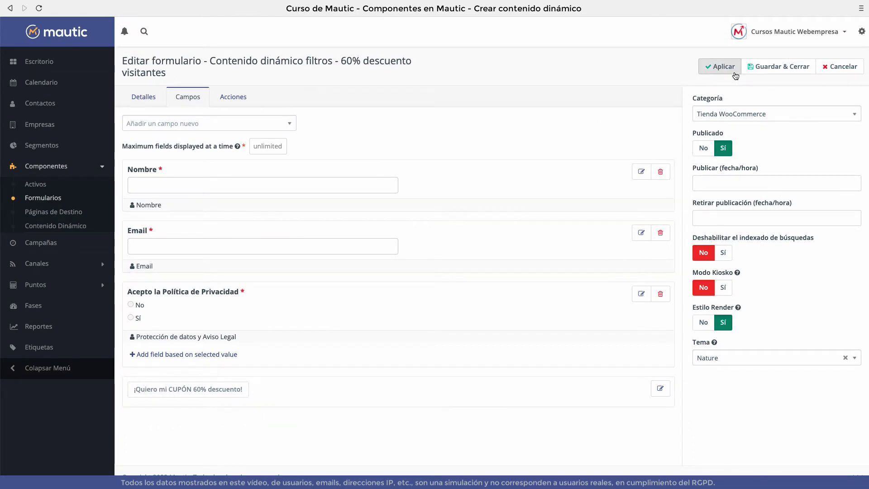
{"action": "left_click", "coordinate": [721, 67]}
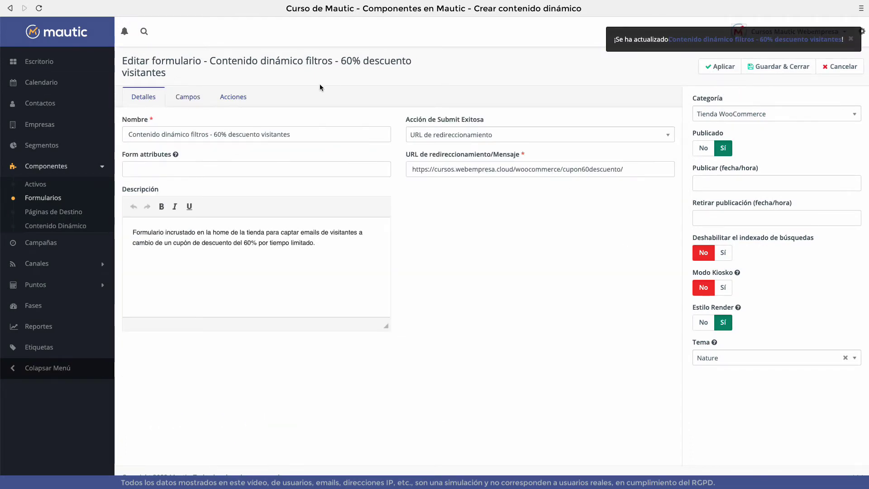
- Remove the ebook action from the form and start a new submit action of type Modificar los segmentos del contacto
{"action": "left_click", "coordinate": [232, 97]}
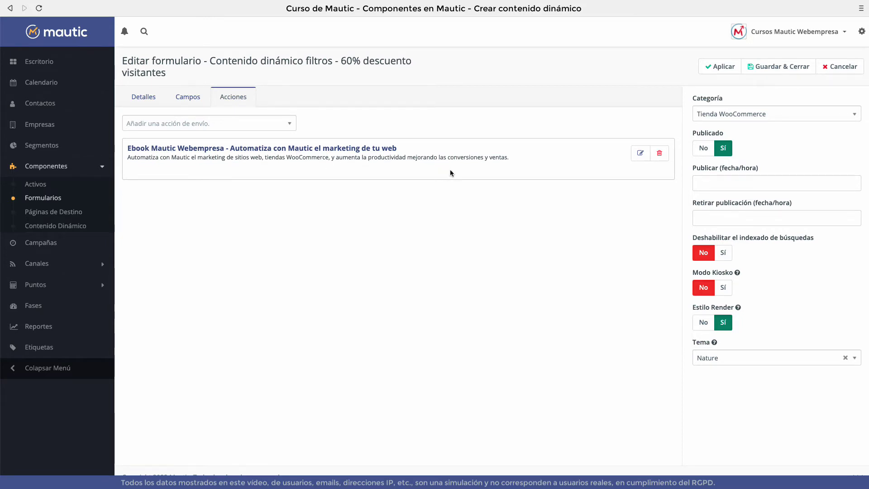
{"action": "left_click", "coordinate": [659, 153]}
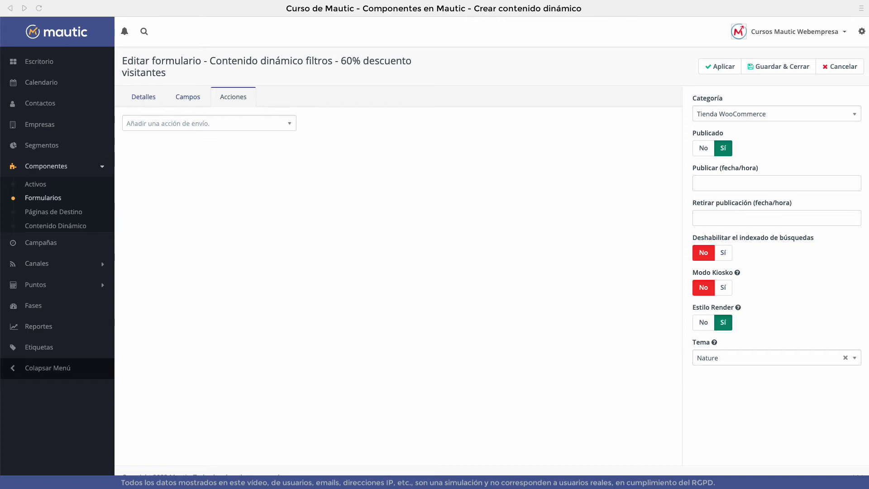
{"action": "left_click", "coordinate": [222, 125]}
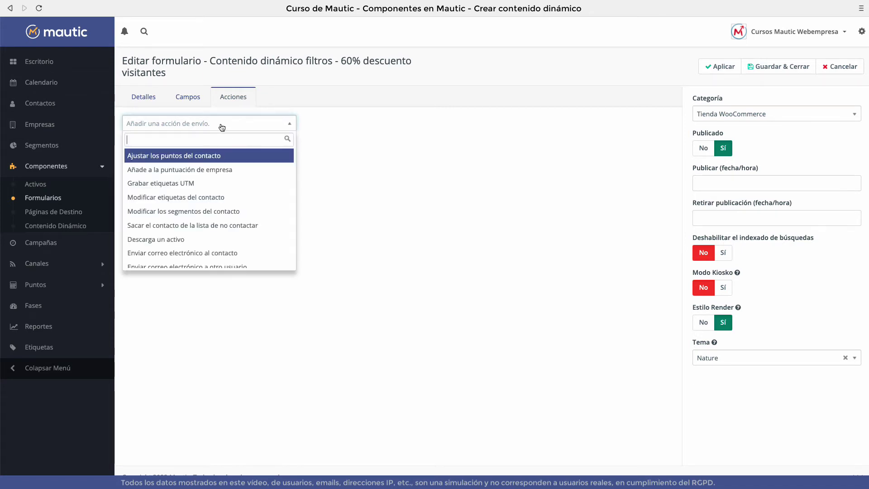
{"action": "left_click", "coordinate": [222, 212]}
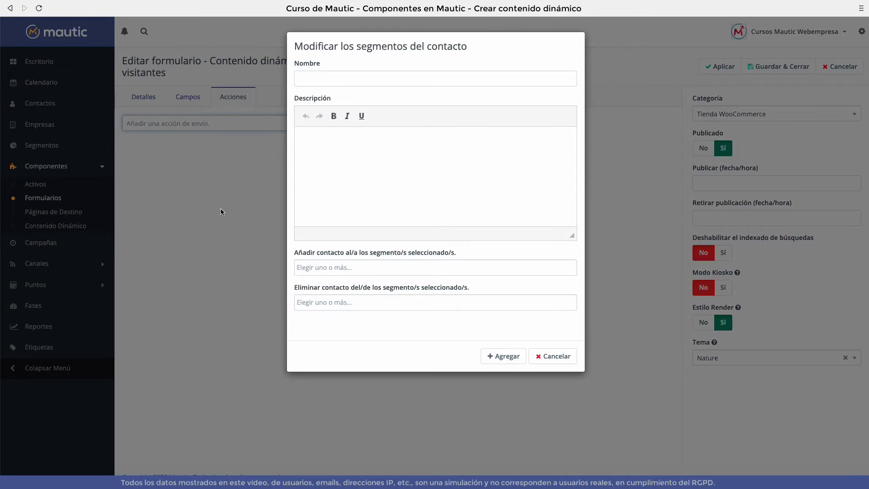
- Name the action "Añadir a [CLIENTE]-dwc-60descuento-tienda" and describe it as "Añade al visitante en el segmento [CLIENTE]-dwc-60descuento-tienda y lo saca del segmento [VISITANTE]-tienda"
{"action": "left_click", "coordinate": [322, 80]}
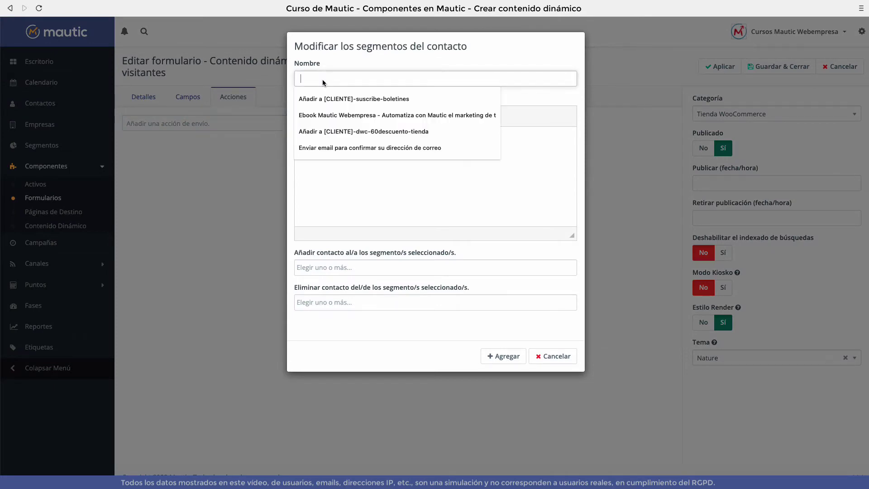
{"action": "left_click", "coordinate": [350, 134]}
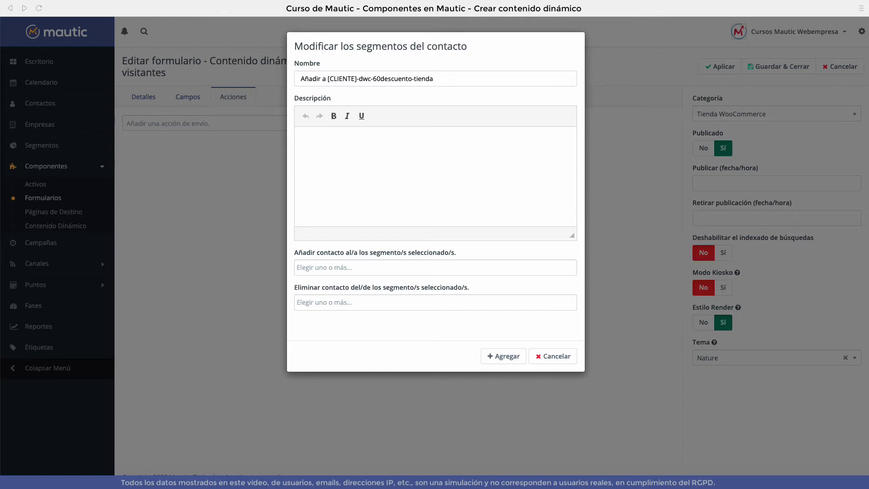
{"action": "left_click", "coordinate": [384, 155]}
{"action": "type", "text": "Añade al visitante en el segmento [CLIENTE]-dwc-60descuento-tienda y lo saca del segmento [VISITANTE]-tienda"}
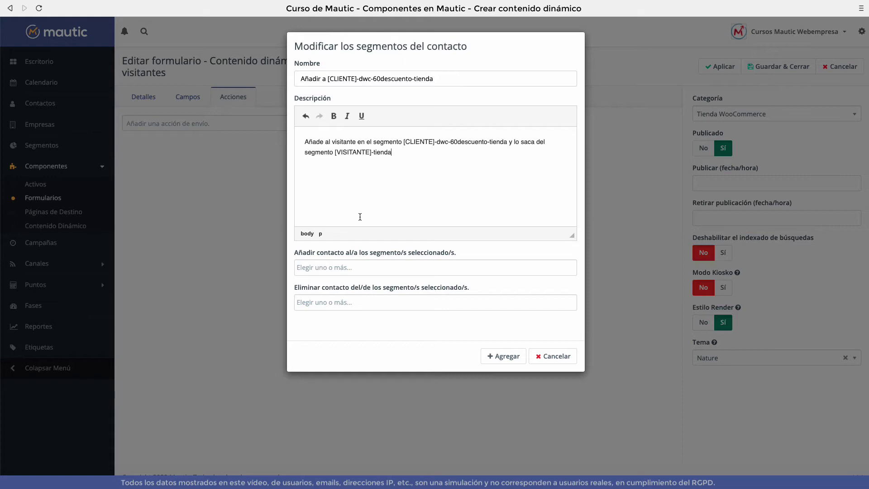
- Make the action add contacts to [INTERESADO]-dwc-60descuento-tienda and remove them from [VISITANTE]-tienda, add it to the form, and save and close the form
{"action": "key", "text": "ctrl+shift+Left"}
{"action": "key", "text": "ctrl+shift+Left"}
{"action": "key", "text": "ctrl+shift+Left"}
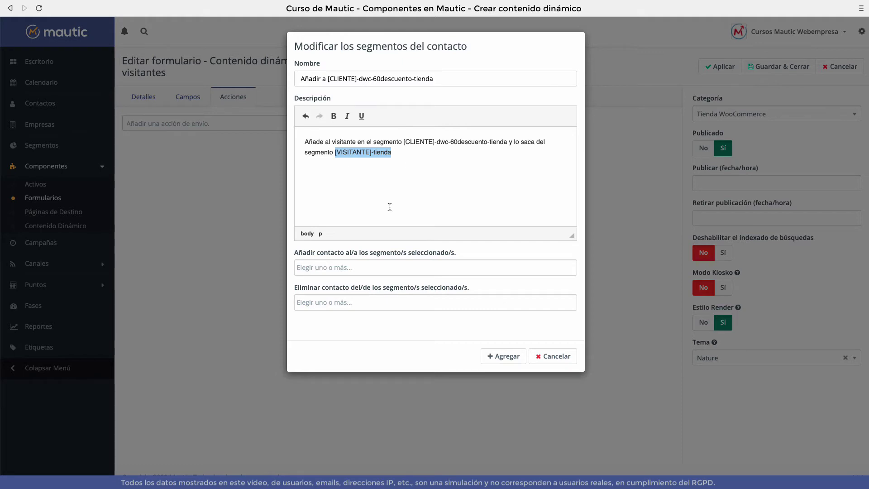
{"action": "left_click", "coordinate": [356, 269]}
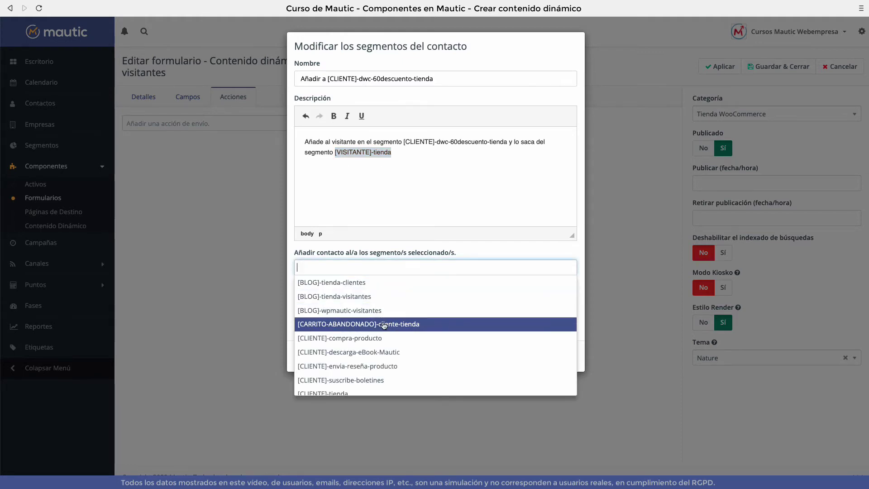
{"action": "scroll", "coordinate": [375, 316], "scroll_direction": "down", "scroll_amount": 2}
{"action": "left_click", "coordinate": [380, 359]}
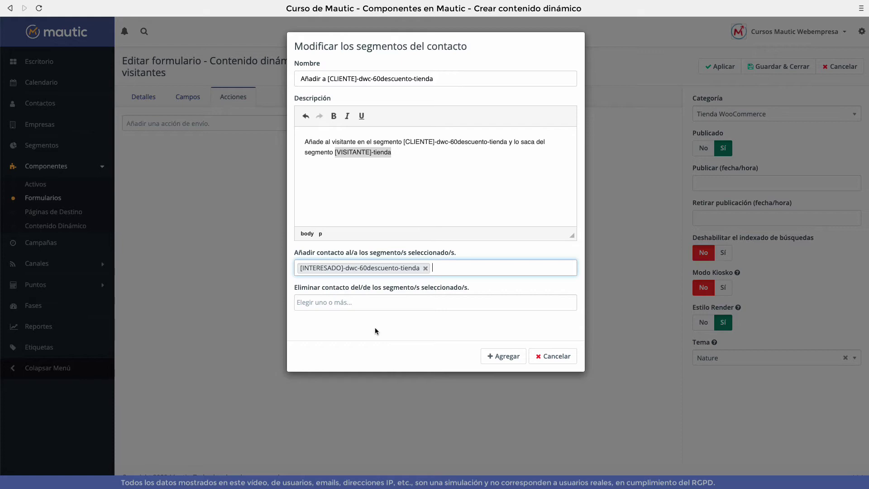
{"action": "left_click", "coordinate": [344, 304]}
{"action": "scroll", "coordinate": [357, 399], "scroll_direction": "down", "scroll_amount": 3}
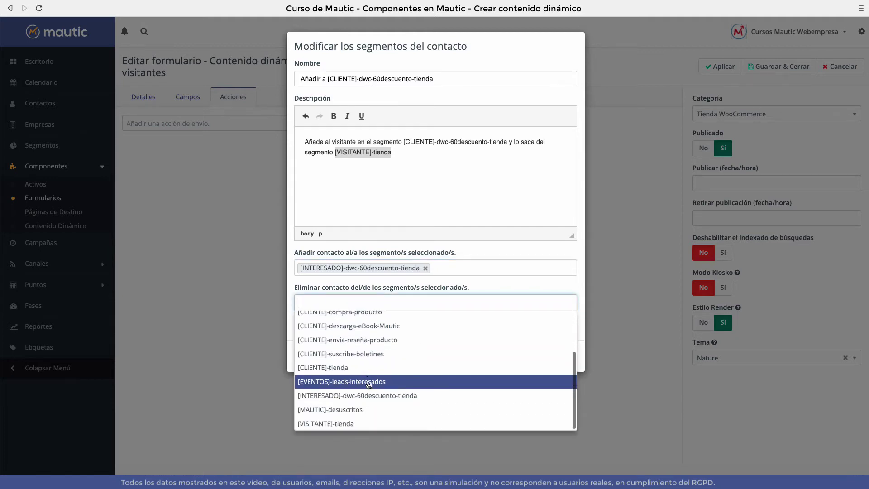
{"action": "left_click", "coordinate": [351, 423]}
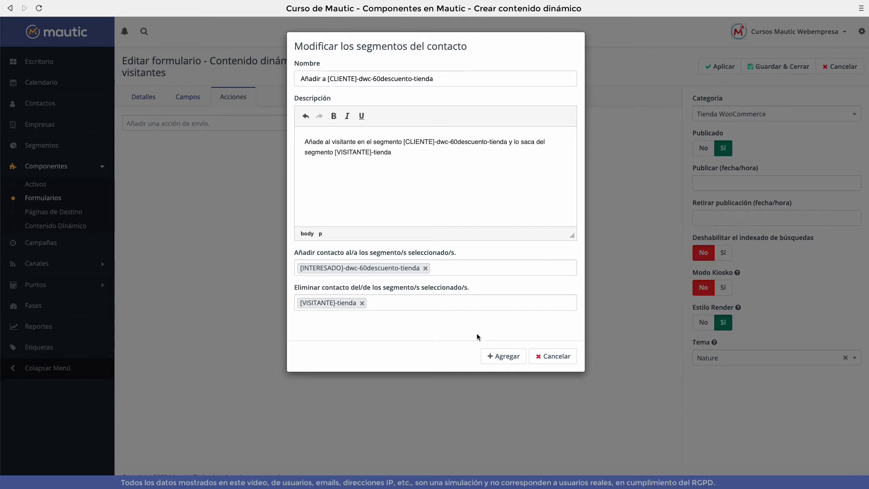
{"action": "left_click", "coordinate": [500, 356]}
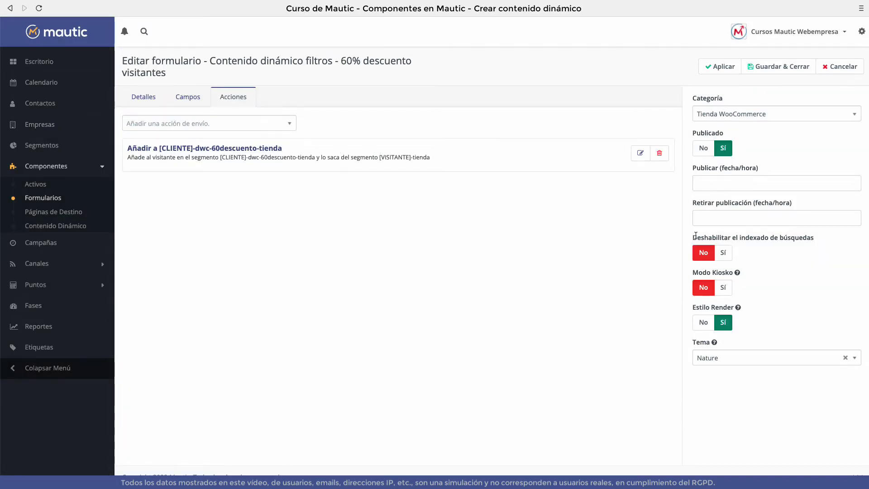
{"action": "left_click", "coordinate": [777, 67]}
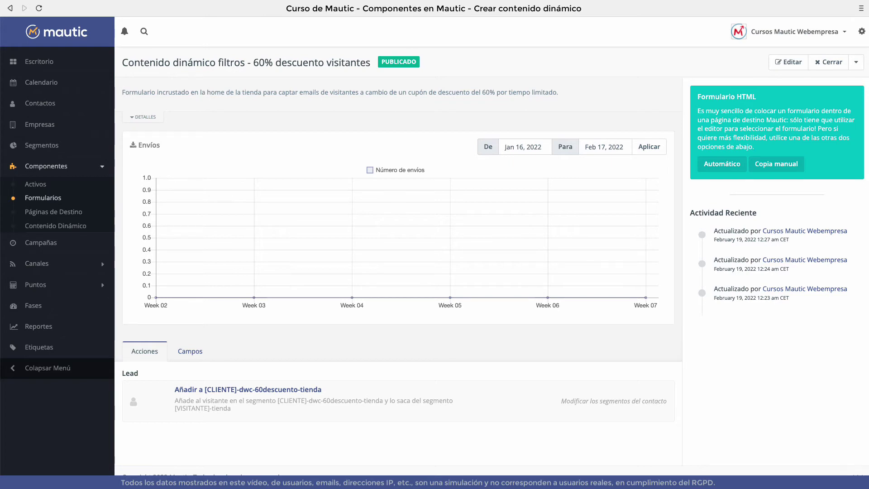
- Switch to the store's WordPress admin and open the Bienvenid@ home page for editing
{"action": "key", "text": "ctrl+Tab"}
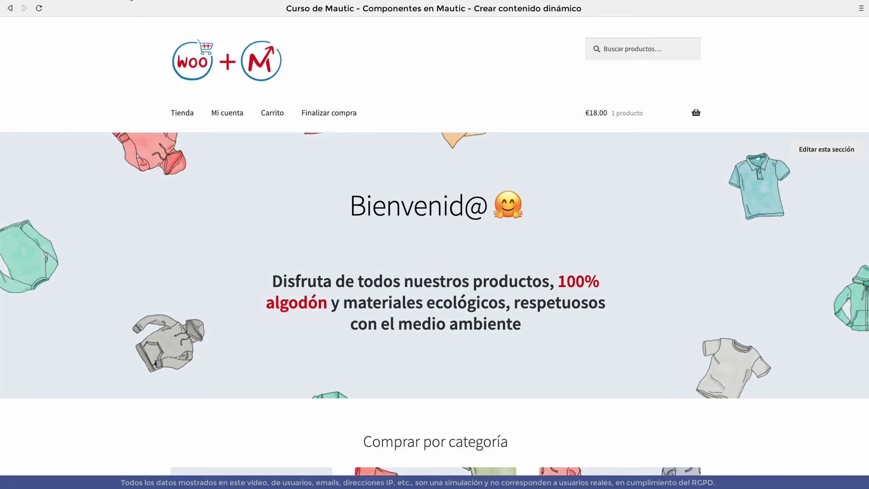
{"action": "left_click", "coordinate": [131, 2]}
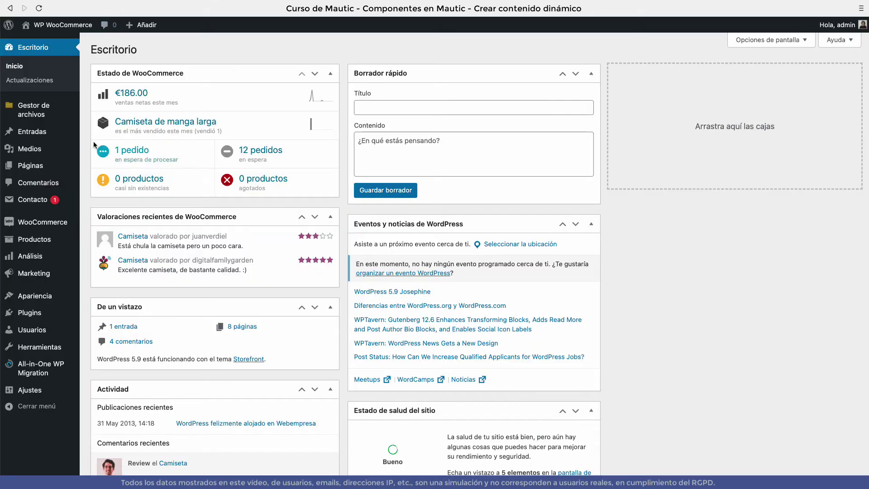
{"action": "left_click", "coordinate": [41, 163]}
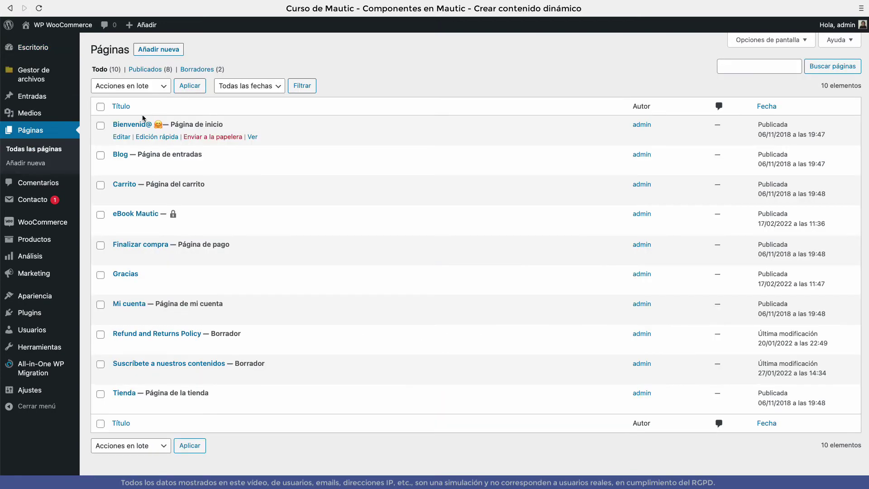
{"action": "left_click", "coordinate": [132, 124]}
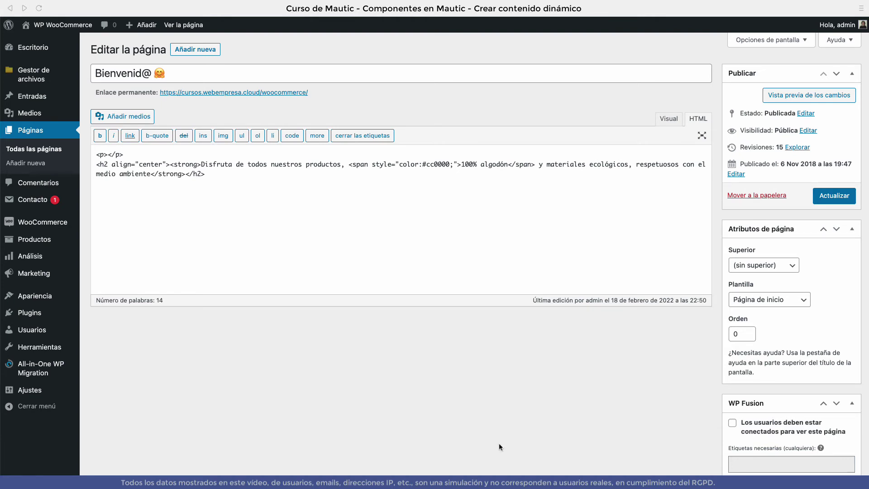
- Wrap the home page content in a div with data-slot "dwc" and data-param-slot-name "DWC-promo60-producto-tienda-woo", and update the page
{"action": "left_click", "coordinate": [98, 153]}
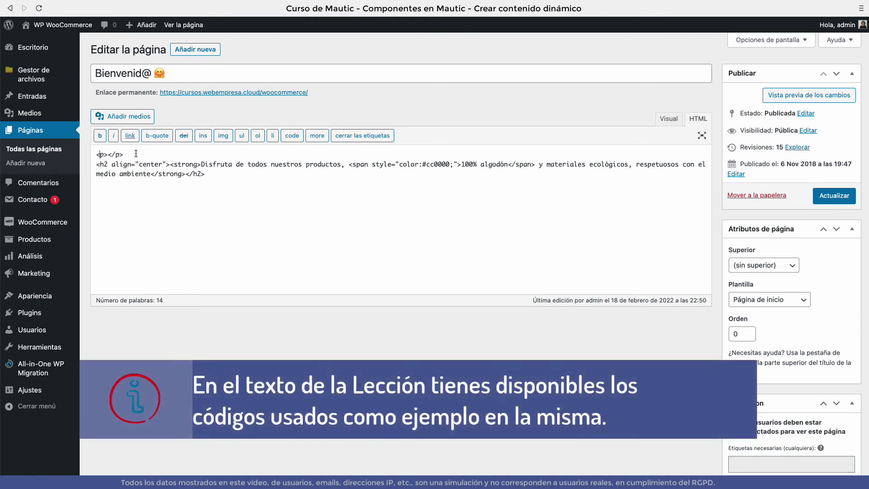
{"action": "key", "text": "Return"}
{"action": "key", "text": "Up"}
{"action": "type", "text": "<div data-slot=\"dwc\" data-param-slot-name=\"DWC-promo60-producto-tienda-woo\">"}
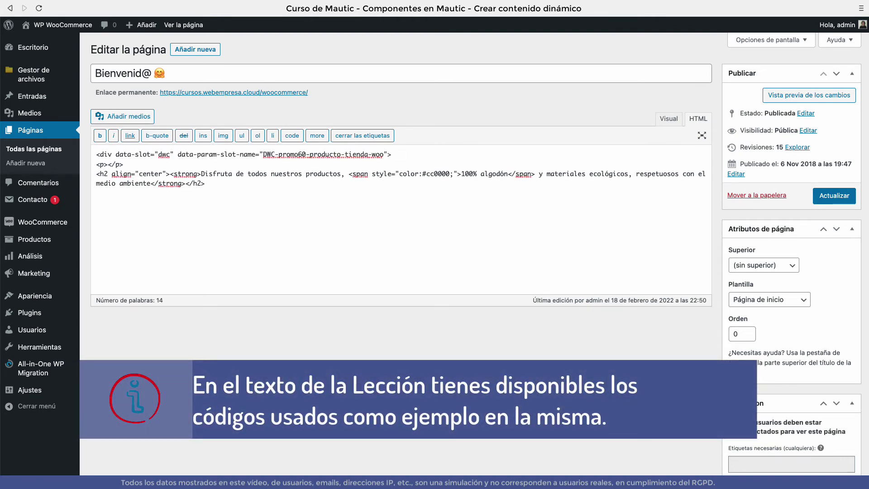
{"action": "double_click", "coordinate": [163, 155]}
{"action": "double_click", "coordinate": [269, 154]}
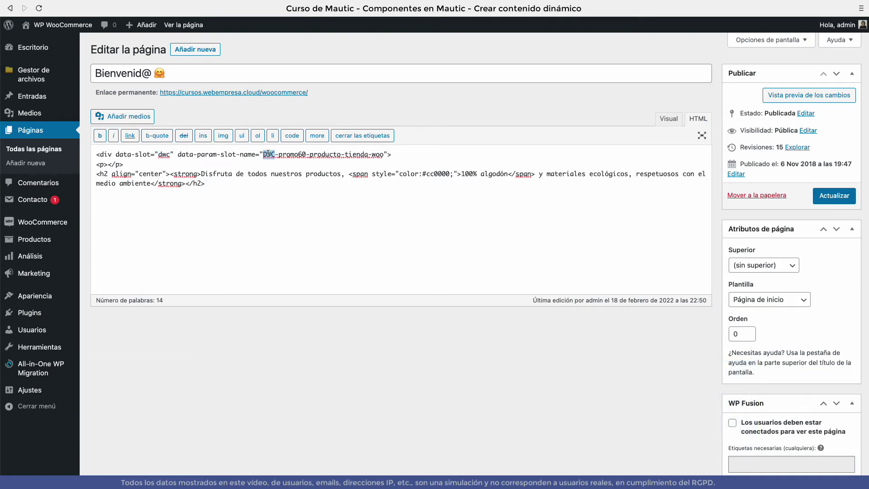
{"action": "left_click", "coordinate": [383, 154], "text": "shift"}
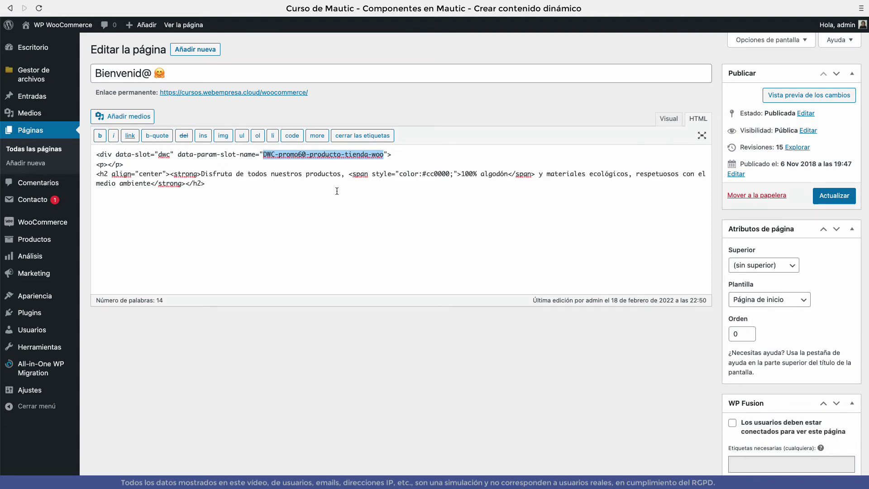
{"action": "left_click", "coordinate": [294, 196]}
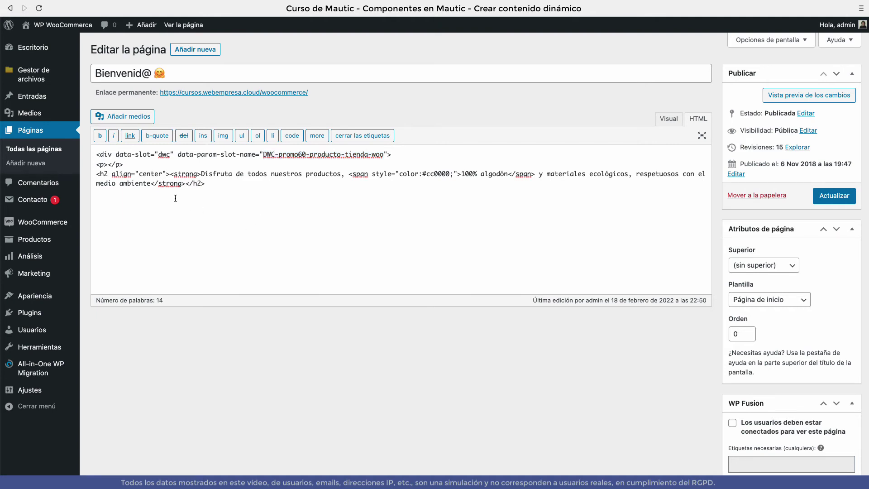
{"action": "type", "text": "</div>"}
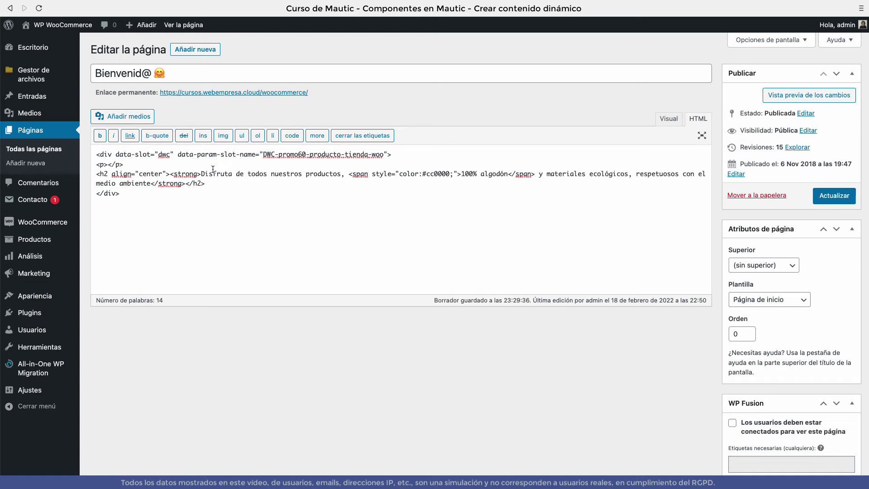
{"action": "triple_click", "coordinate": [195, 172]}
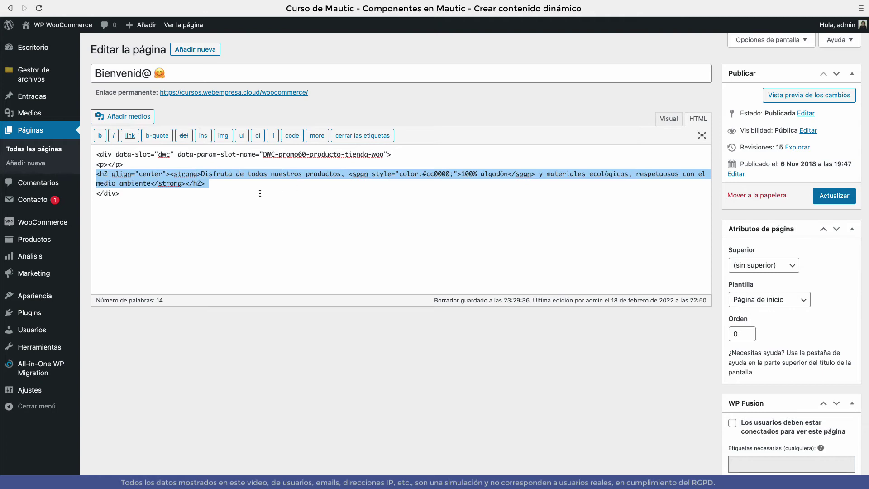
{"action": "left_click", "coordinate": [246, 199]}
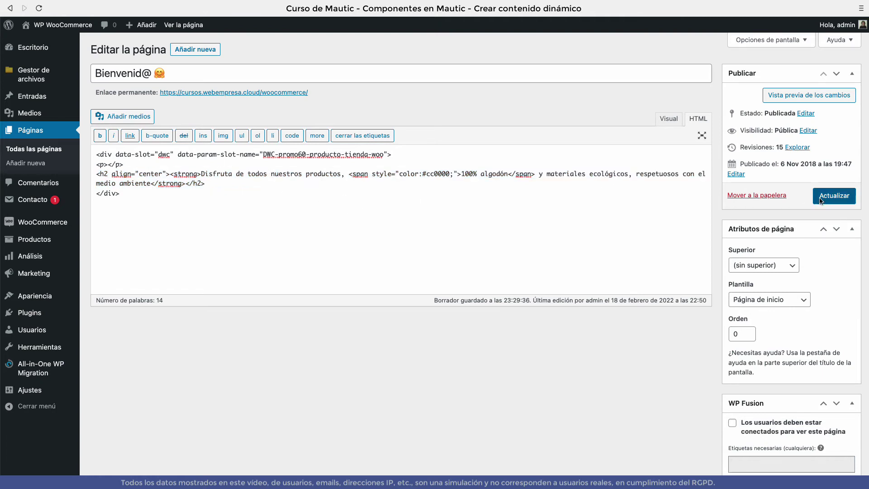
{"action": "left_click", "coordinate": [834, 195]}
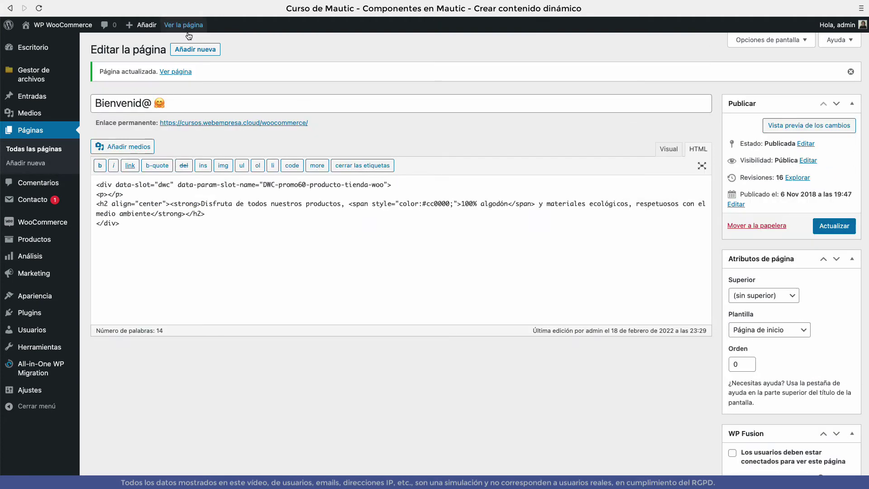
- View the store's home page in the logged-in session and in a private window to compare the banner content shown
{"action": "left_click", "coordinate": [183, 25]}
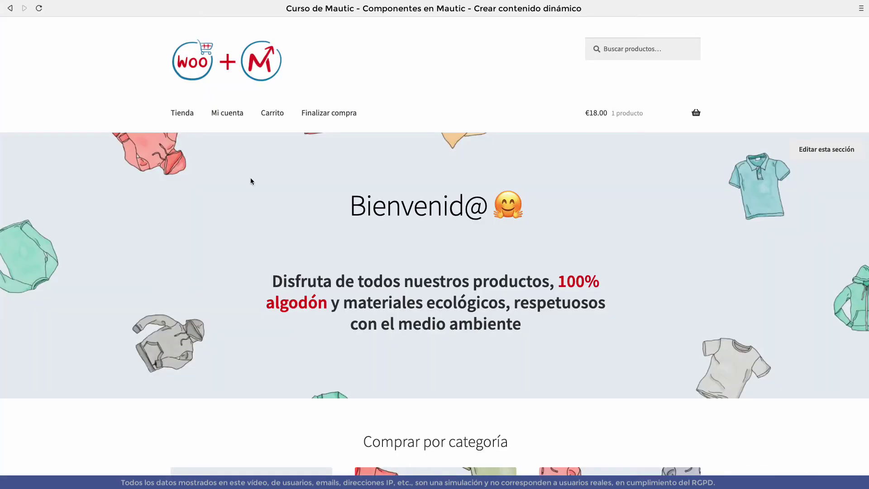
{"action": "left_click", "coordinate": [39, 8]}
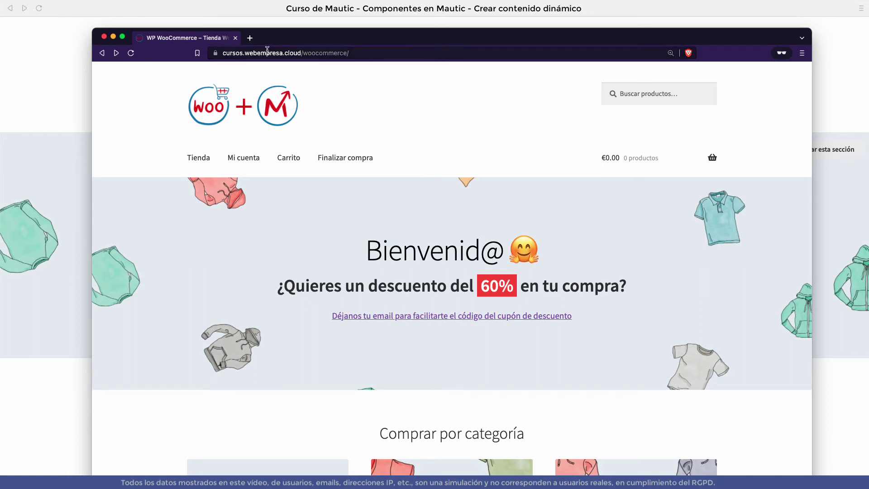
{"action": "left_click", "coordinate": [781, 53]}
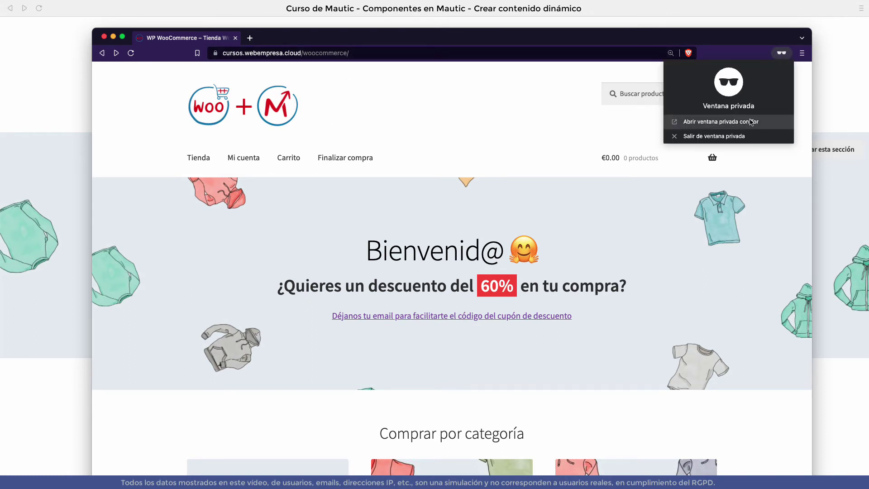
{"action": "left_click", "coordinate": [684, 135]}
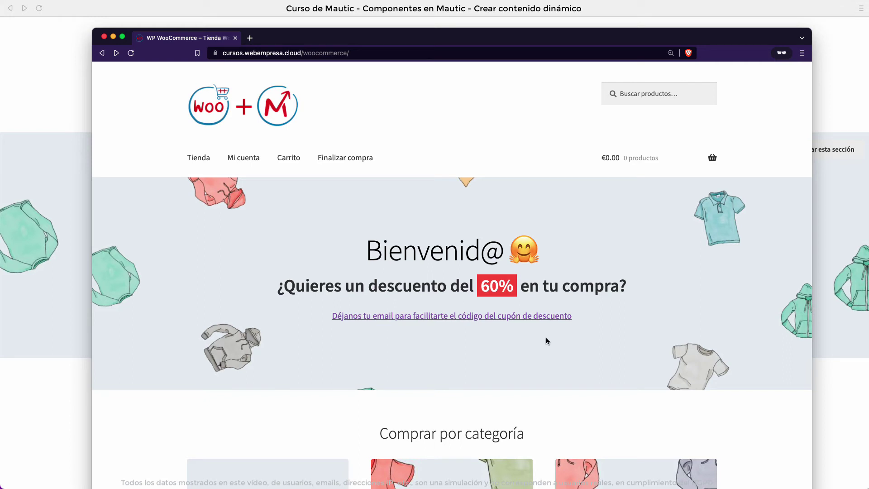
{"action": "left_click", "coordinate": [77, 398]}
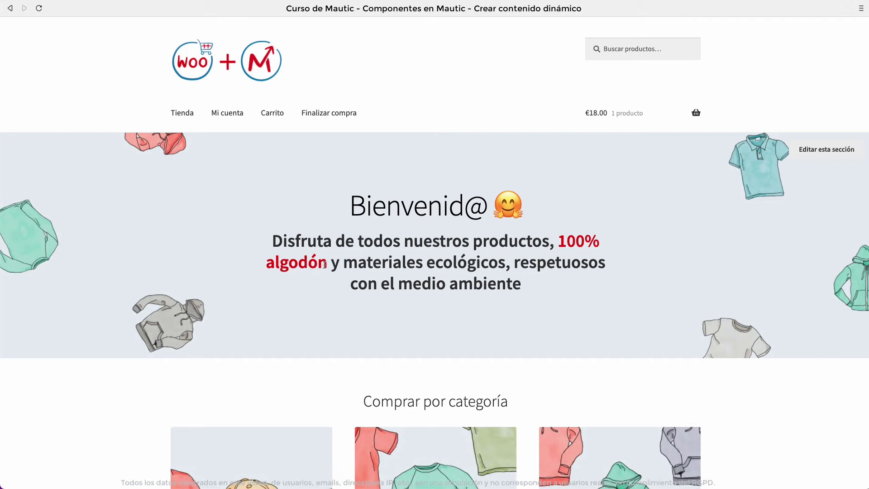
- Return to the WordPress admin and start a new page titled "Contenido dinámico filtros - 60% descuento visitantes"
{"action": "key", "text": "super+Tab"}
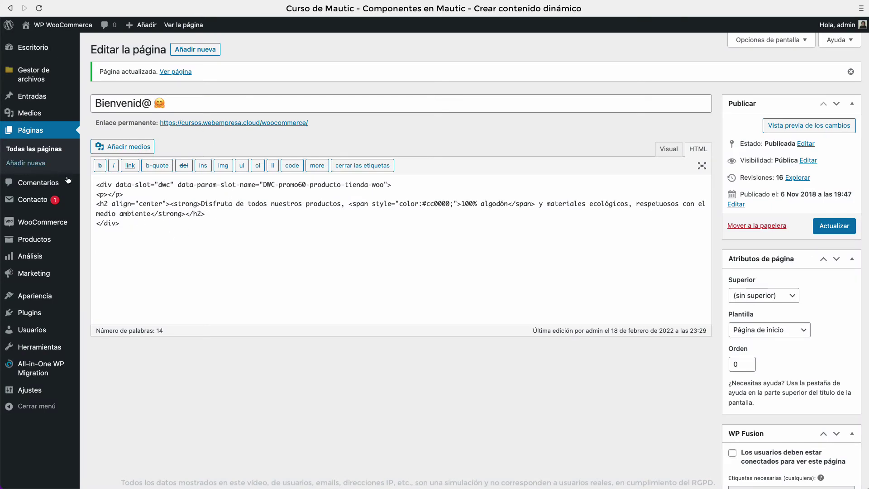
{"action": "left_click", "coordinate": [39, 149]}
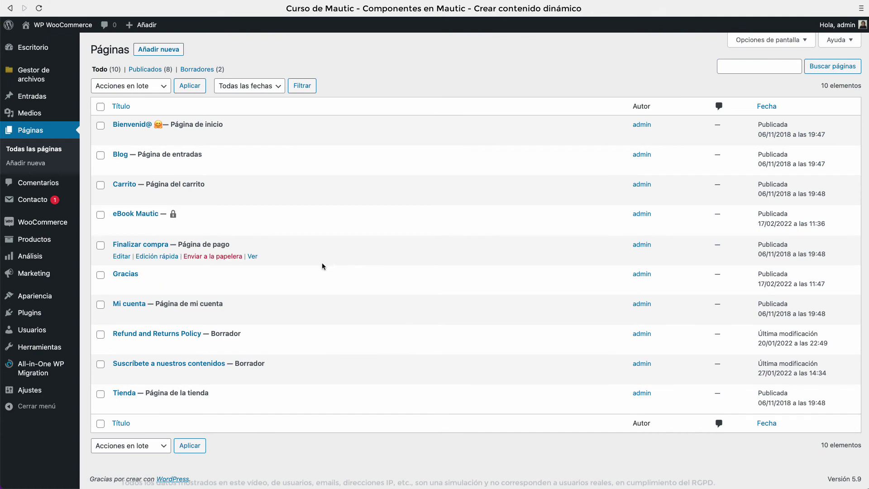
{"action": "left_click", "coordinate": [173, 57]}
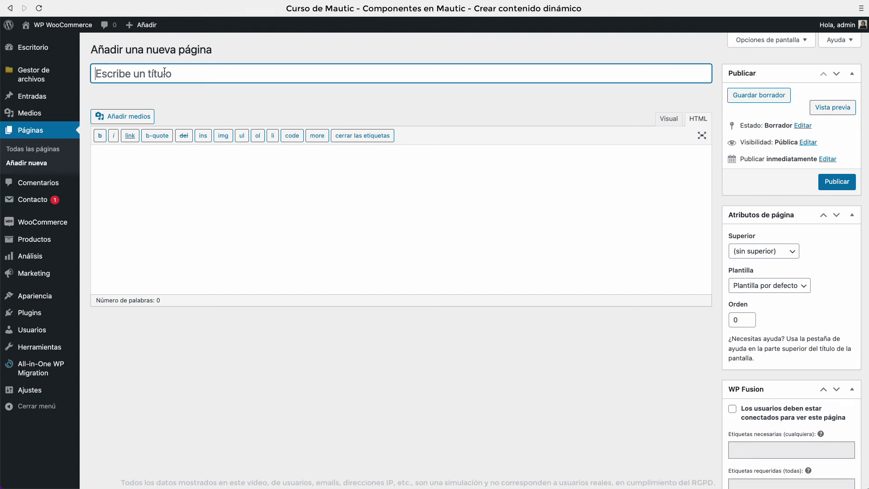
{"action": "type", "text": "Contenido dinámico filtros - 60% descuento visitantes"}
- Enter centered 18pt #cc0000 text "¡Déjanos tu nombre y email y te enviamos un cupón del 60% de descuento en productos de la tienda!" and the generate.js?id=4 script
{"action": "left_click", "coordinate": [297, 207]}
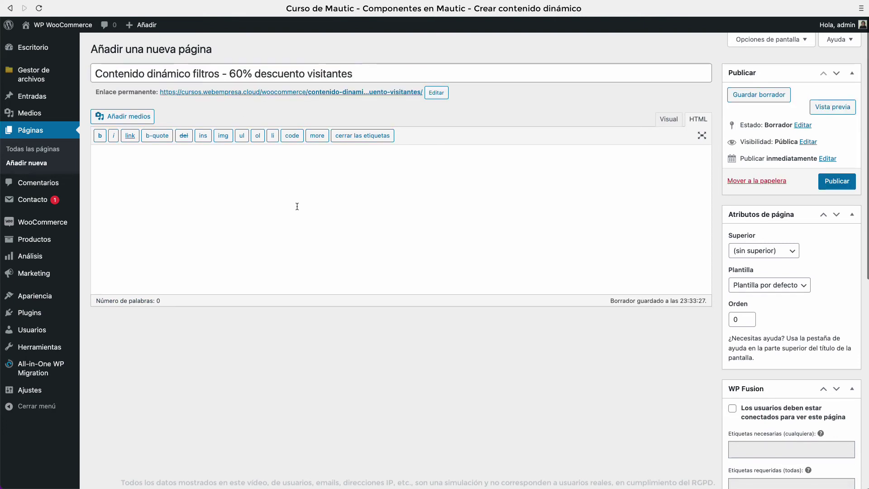
{"action": "scroll", "coordinate": [297, 206], "scroll_direction": "down", "scroll_amount": 1}
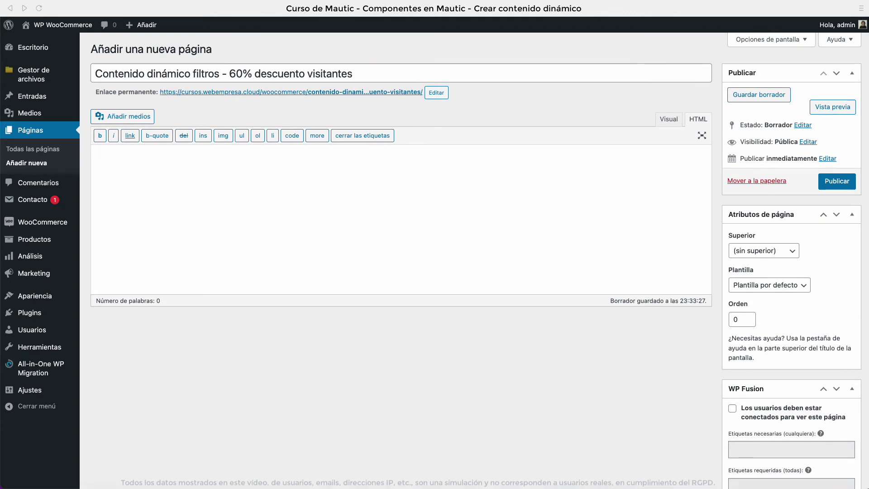
{"action": "left_click", "coordinate": [242, 166]}
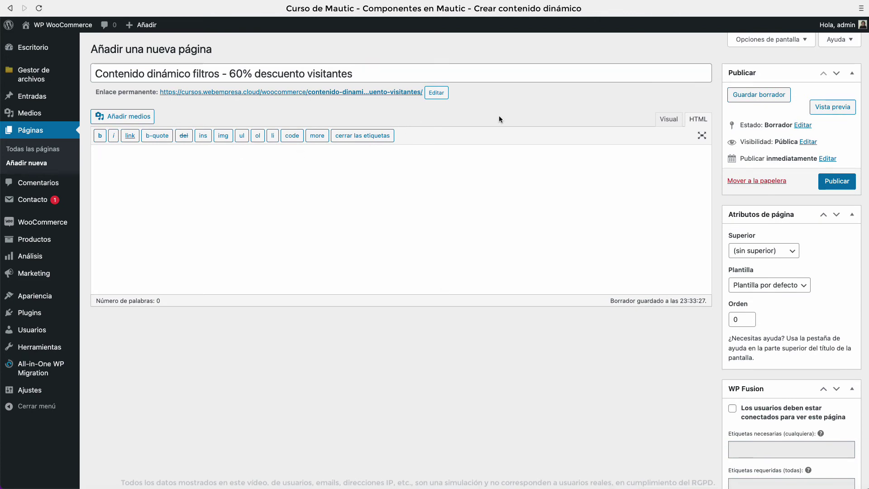
{"action": "type", "text": "<p align=center style=\"font-size: 18pt; color: #cc0000;\"><strong>¡Déjanos tu nombre y email y te enviamos un cupón del 60% de descuento en productos de la tienda!</strong></p> &nbsp; <script type=\"text/javascript\" src=\"//cursos.webempresa.cloud/mautic/form/generate.js?id=4\"></script>"}
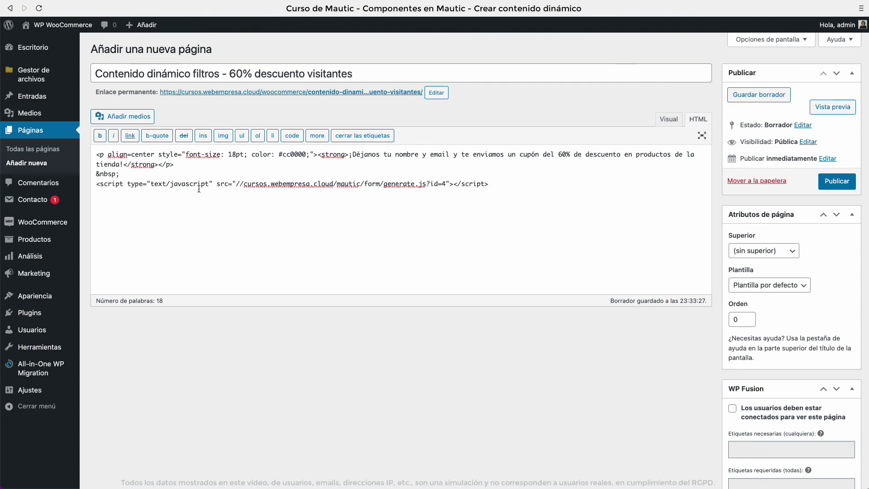
{"action": "double_click", "coordinate": [403, 184]}
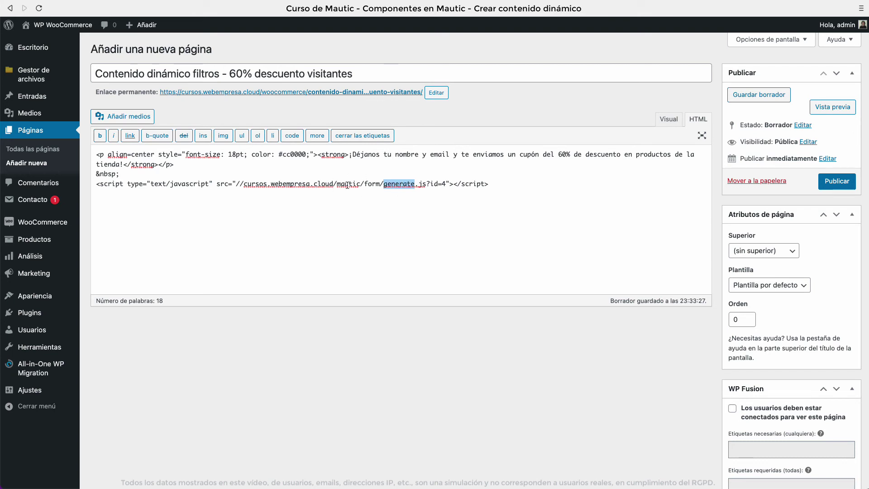
{"action": "left_click", "coordinate": [302, 204]}
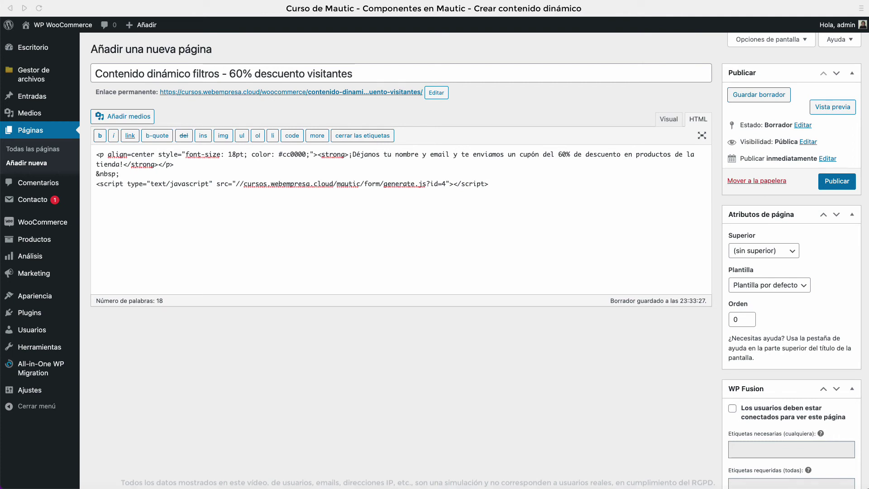
- Set the new page's permalink slug to "cupon60descuento" and publish the page
{"action": "left_click", "coordinate": [435, 93]}
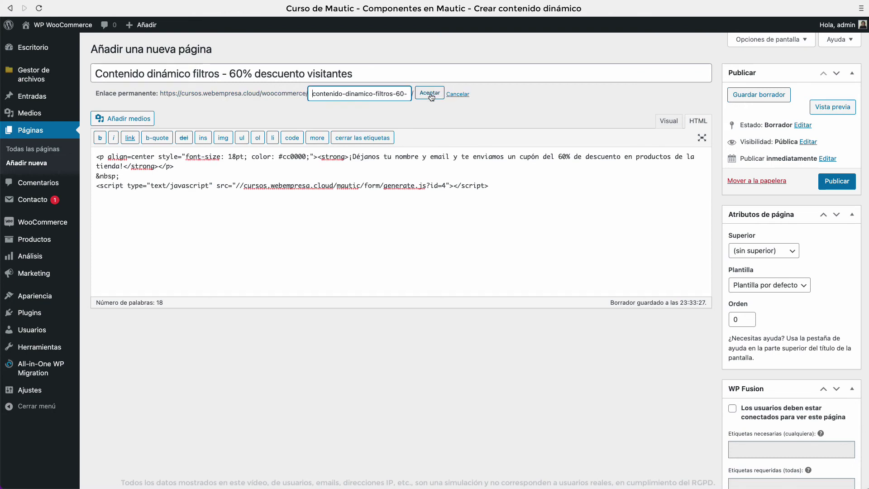
{"action": "triple_click", "coordinate": [392, 96]}
{"action": "key", "text": "BackSpace"}
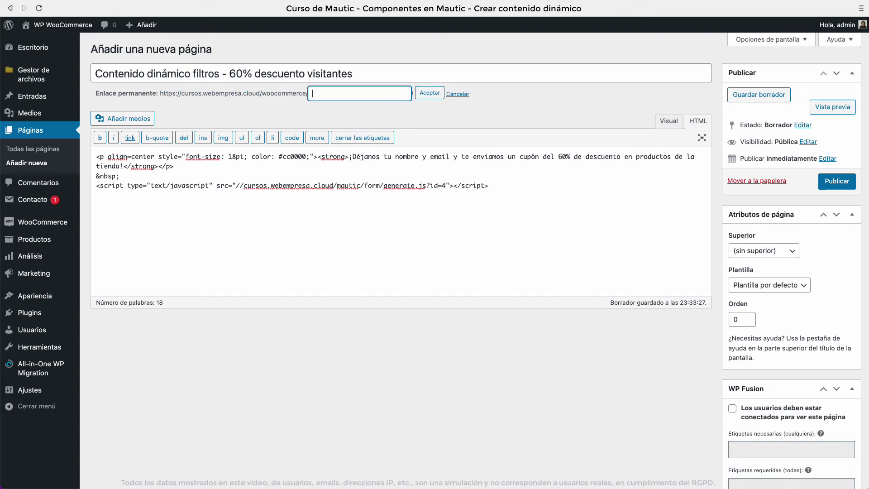
{"action": "type", "text": "cupon60descuento"}
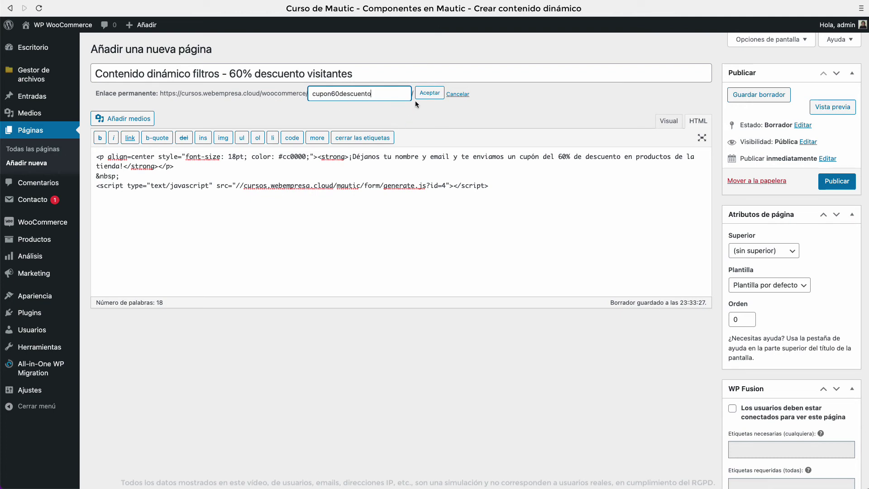
{"action": "left_click", "coordinate": [429, 93]}
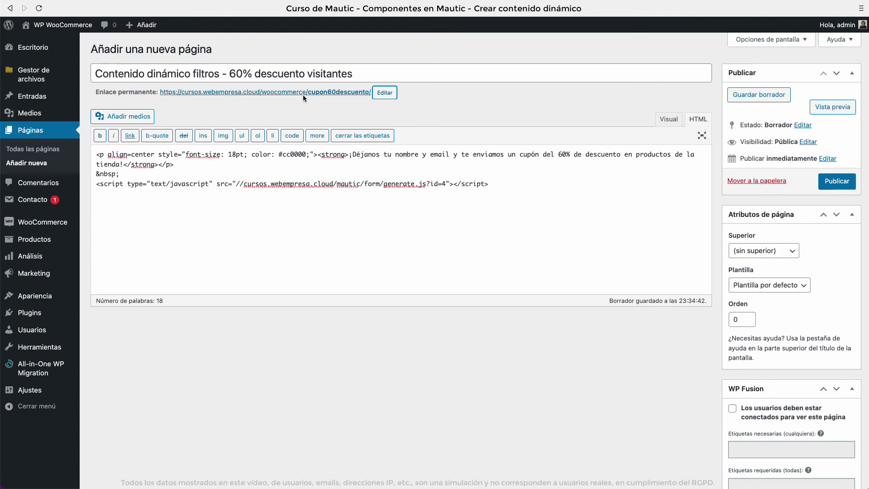
{"action": "left_click", "coordinate": [837, 181]}
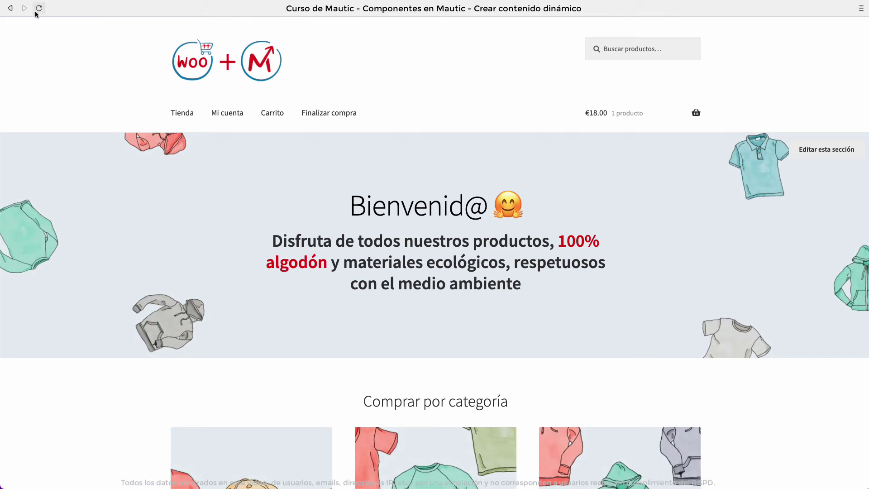
- Follow the private window's 60% coupon link from the store banner and compare the page's title and red text with its HTML source
{"action": "left_click", "coordinate": [37, 12]}
{"action": "key", "text": "super+Tab"}
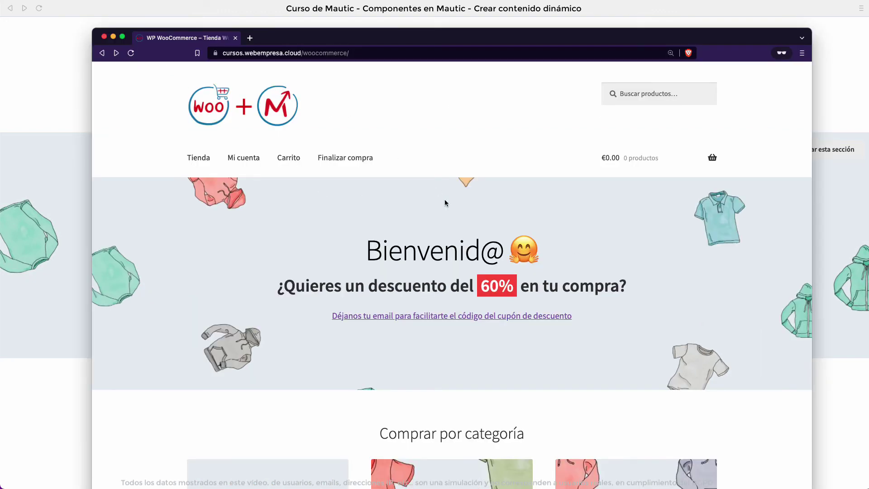
{"action": "left_click", "coordinate": [453, 319]}
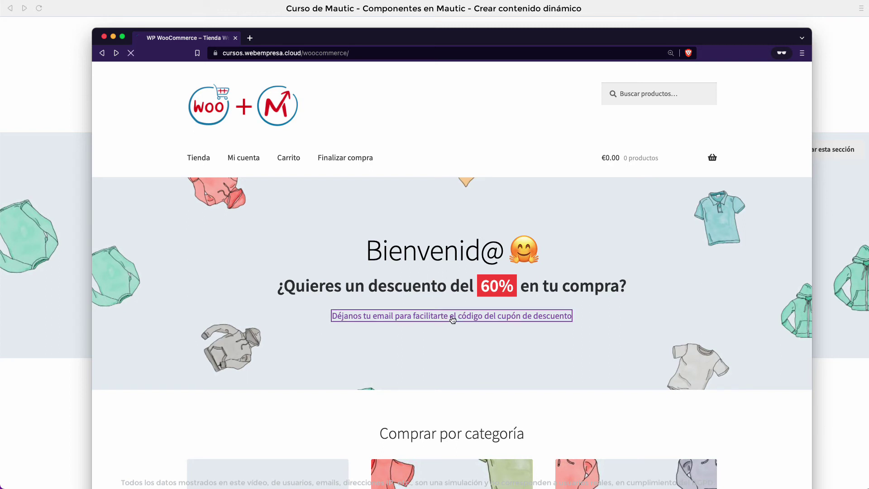
{"action": "scroll", "coordinate": [385, 239], "scroll_direction": "down", "scroll_amount": 5}
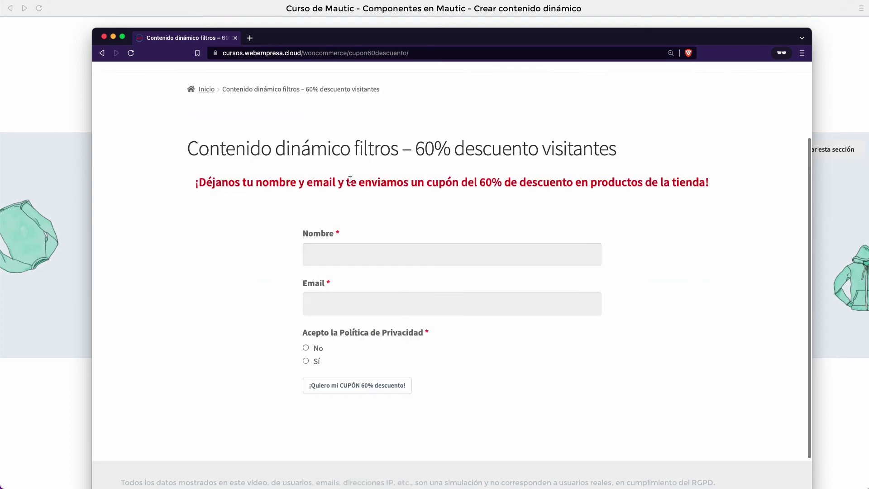
{"action": "left_click_drag", "start_coordinate": [353, 148], "coordinate": [348, 147]}
{"action": "triple_click", "coordinate": [348, 147]}
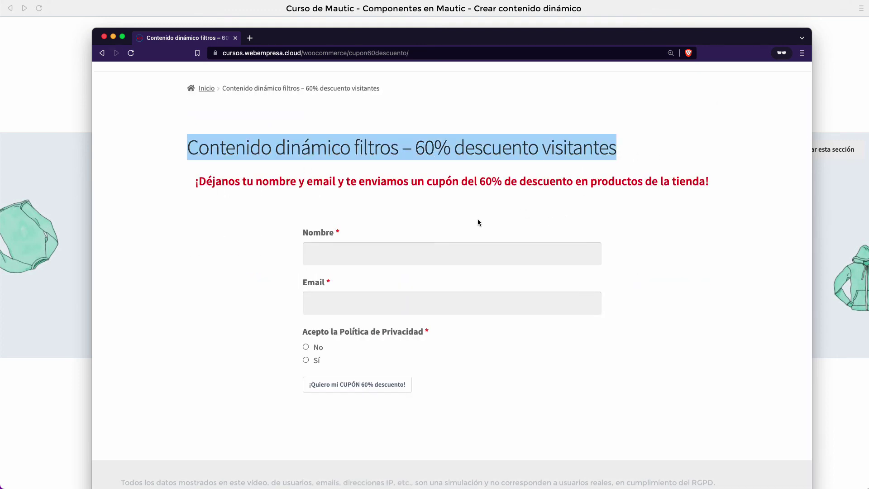
{"action": "left_click", "coordinate": [222, 231]}
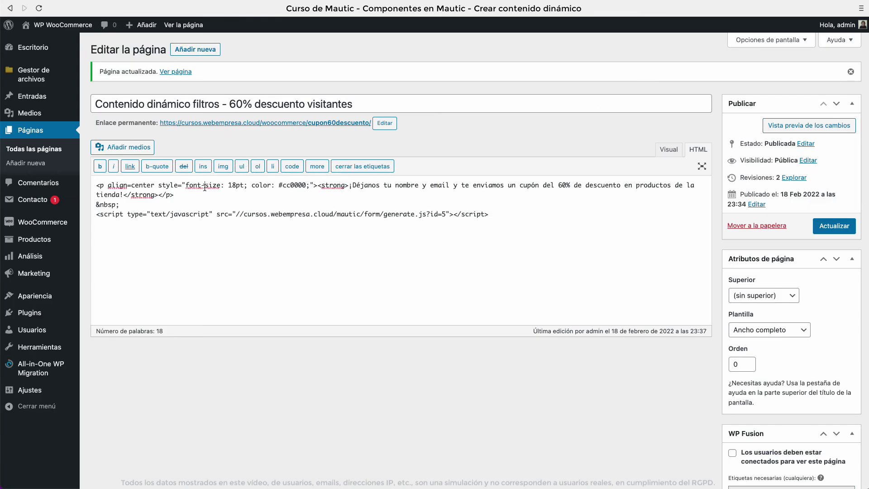
{"action": "triple_click", "coordinate": [205, 187]}
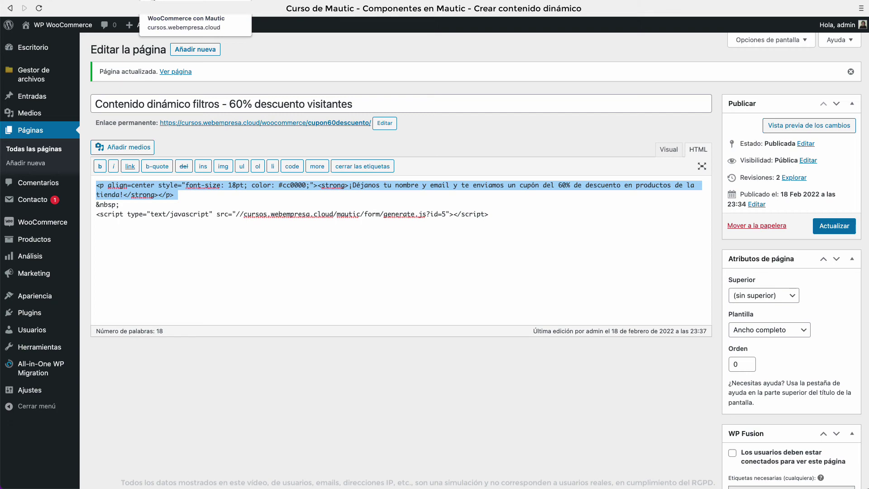
{"action": "left_click", "coordinate": [153, 1]}
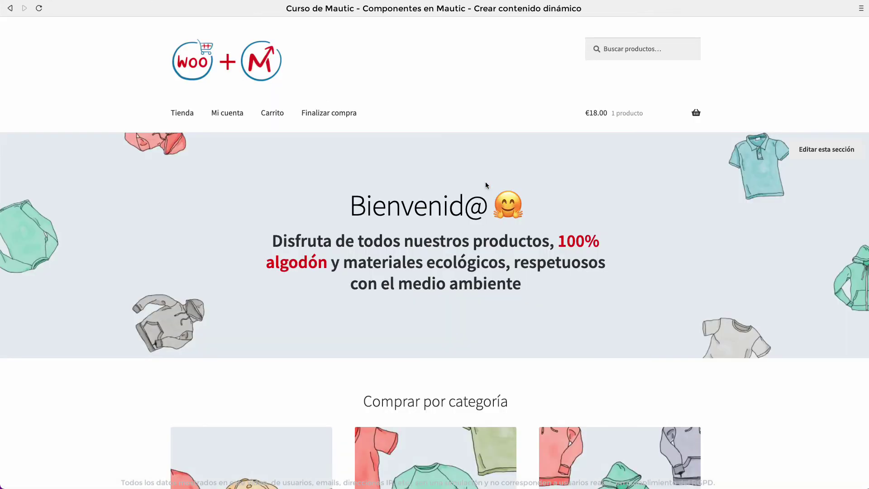
- Submit the coupon form in the private window with the visitor's full name and email, accepting the privacy policy with "Sí"
{"action": "key", "text": "super+Tab"}
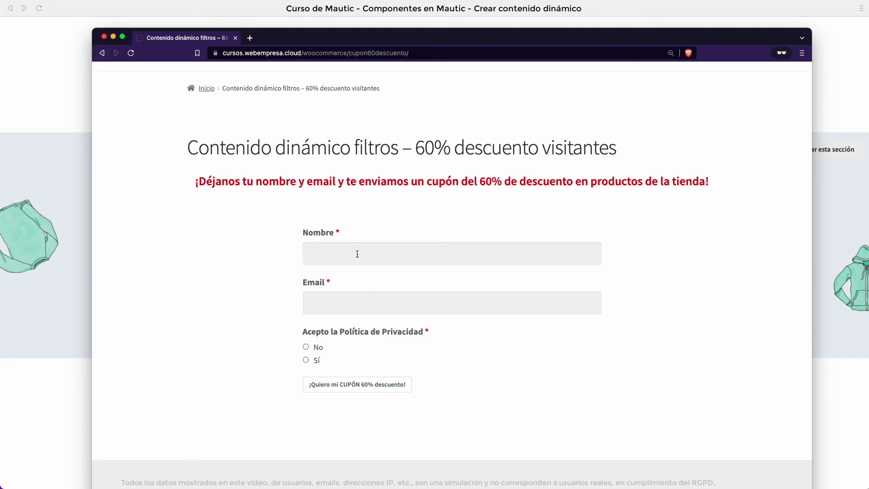
{"action": "left_click", "coordinate": [453, 303]}
{"action": "left_click", "coordinate": [467, 339]}
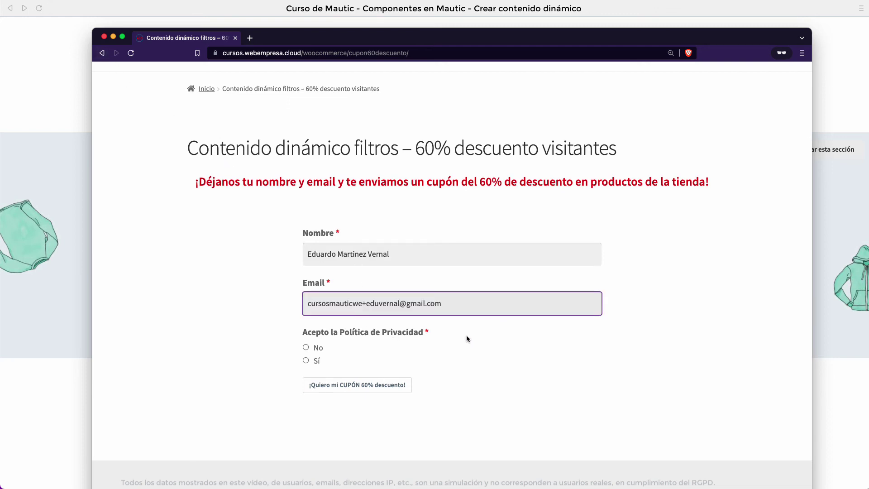
{"action": "left_click", "coordinate": [306, 360]}
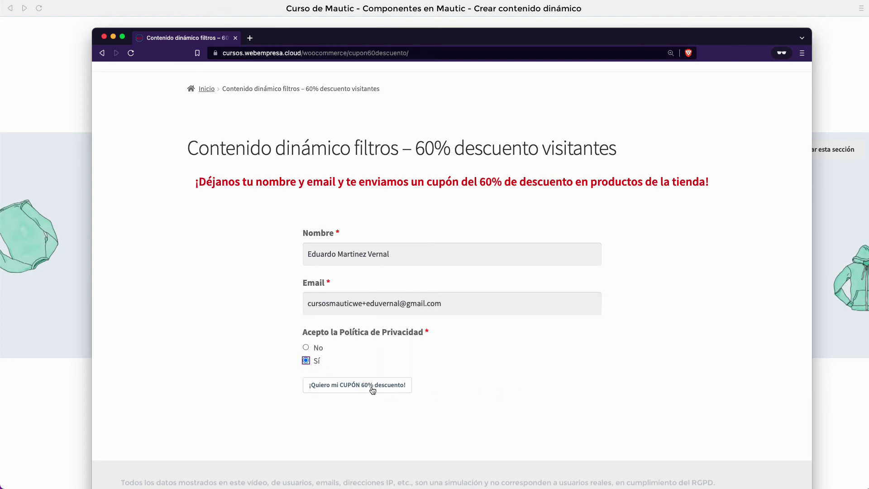
{"action": "left_click", "coordinate": [336, 387]}
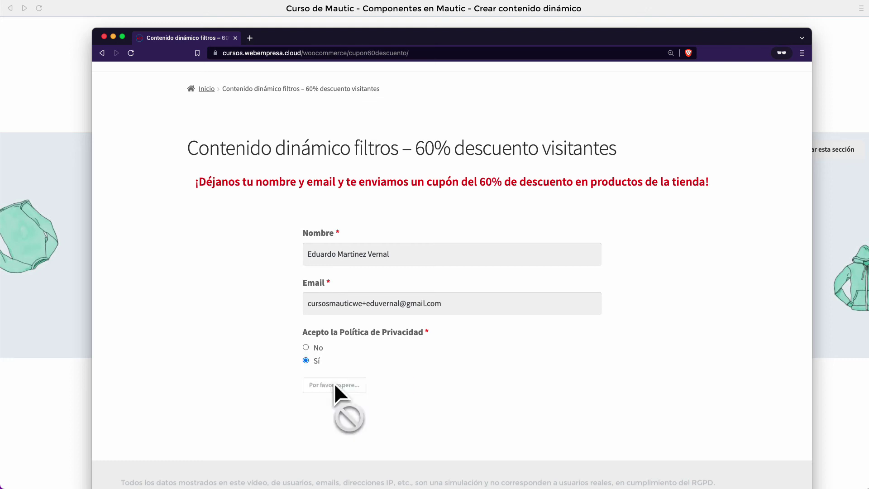
{"action": "scroll", "coordinate": [438, 340], "scroll_direction": "down", "scroll_amount": 3}
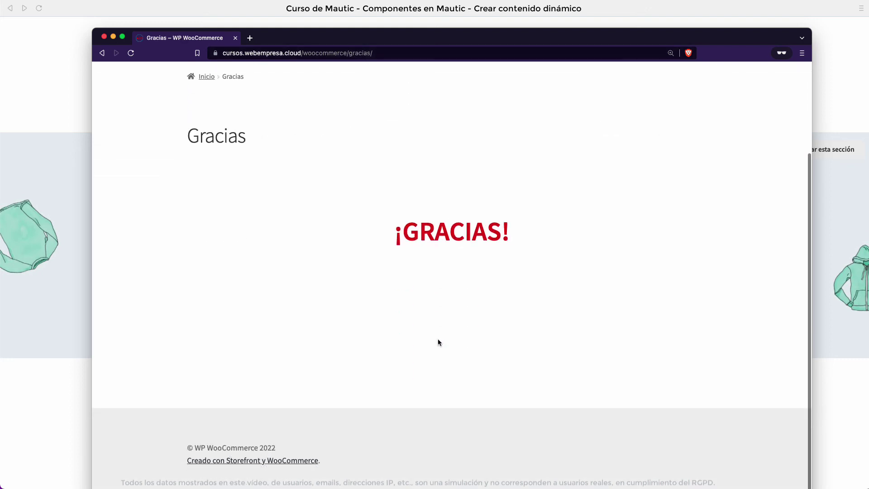
{"action": "scroll", "coordinate": [462, 307], "scroll_direction": "up", "scroll_amount": 3}
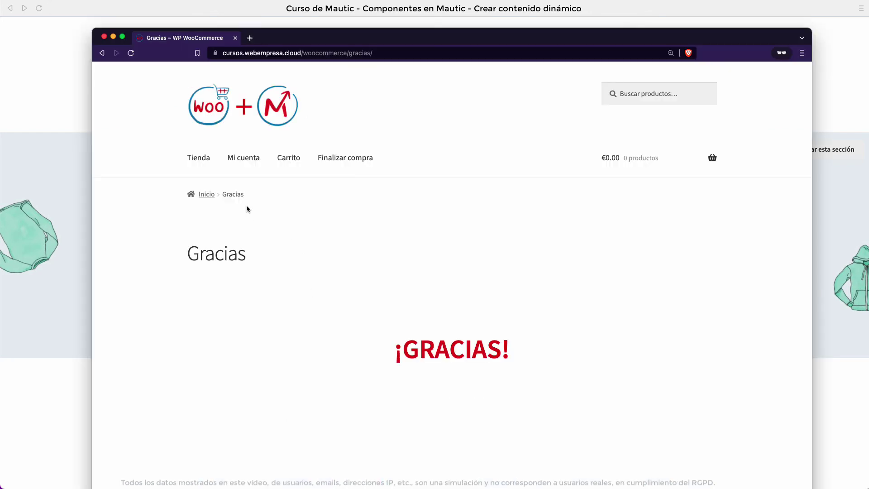
- Browse the home page, the Tienda page and the home page again in the private window to check the banner content
{"action": "left_click", "coordinate": [237, 104]}
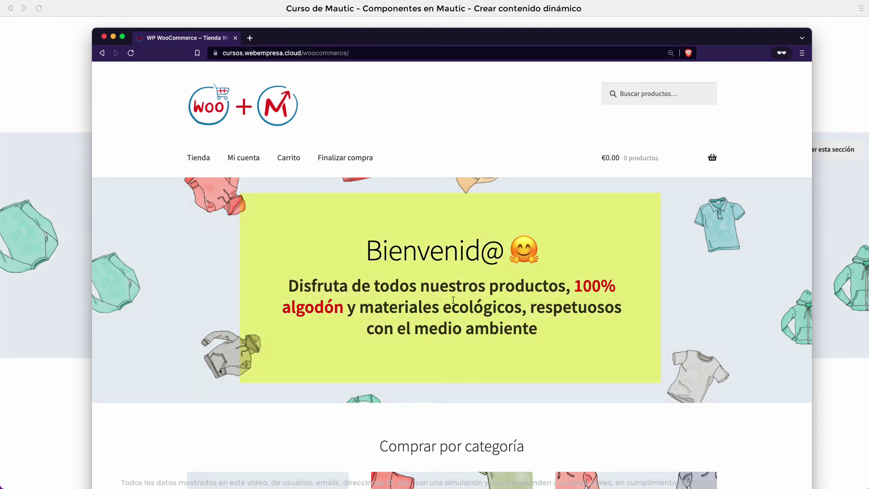
{"action": "left_click", "coordinate": [198, 158]}
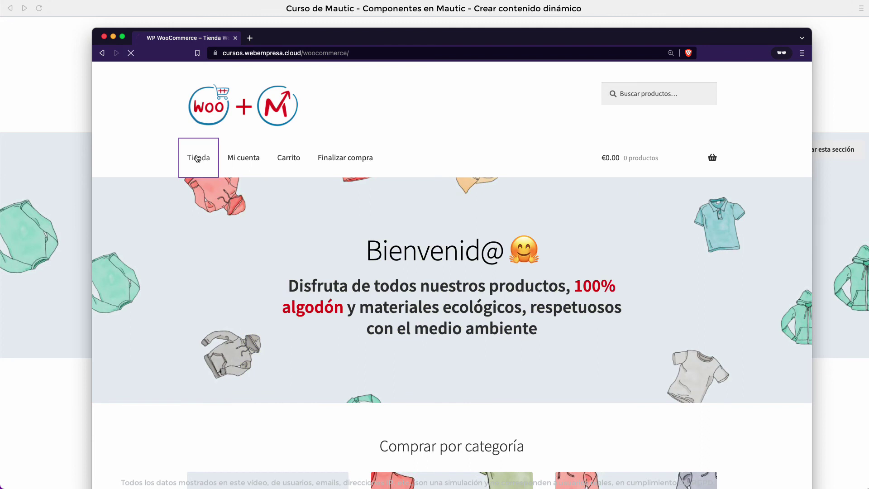
{"action": "left_click", "coordinate": [224, 107]}
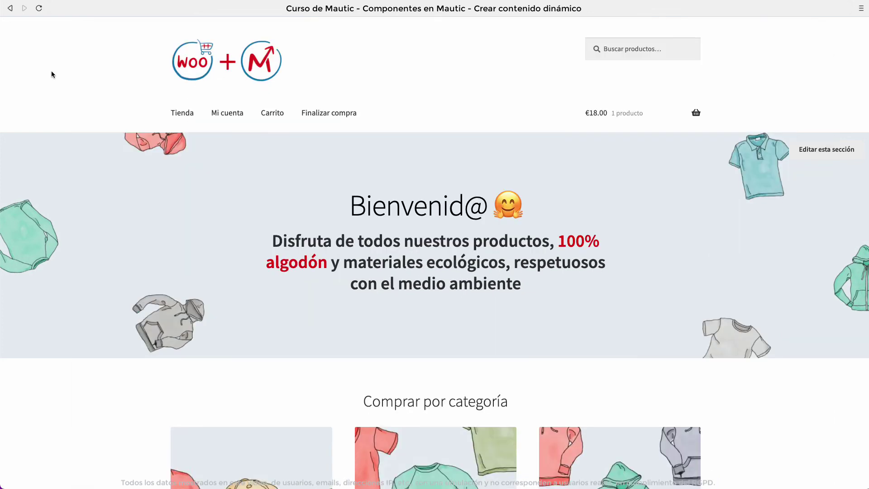
- Return to Mautic, open the newly captured visitor's contact record and examine its event history
{"action": "key", "text": "super+w"}
{"action": "key", "text": "super+w"}
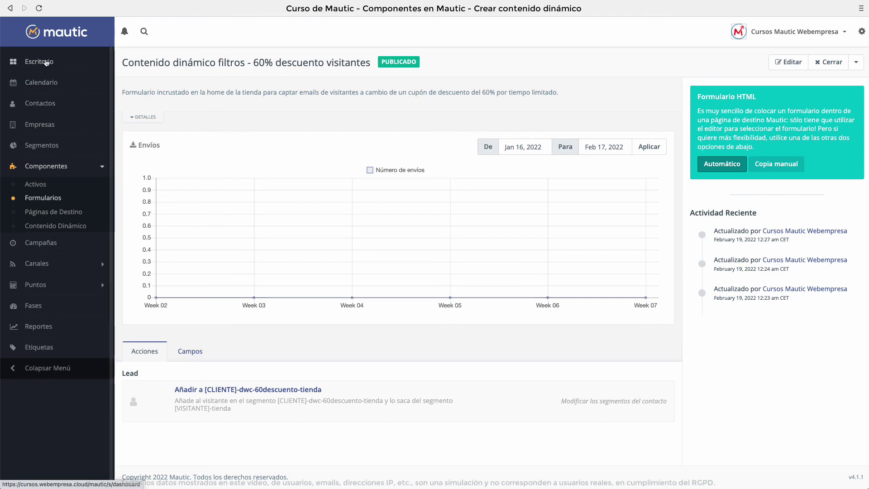
{"action": "left_click", "coordinate": [40, 103]}
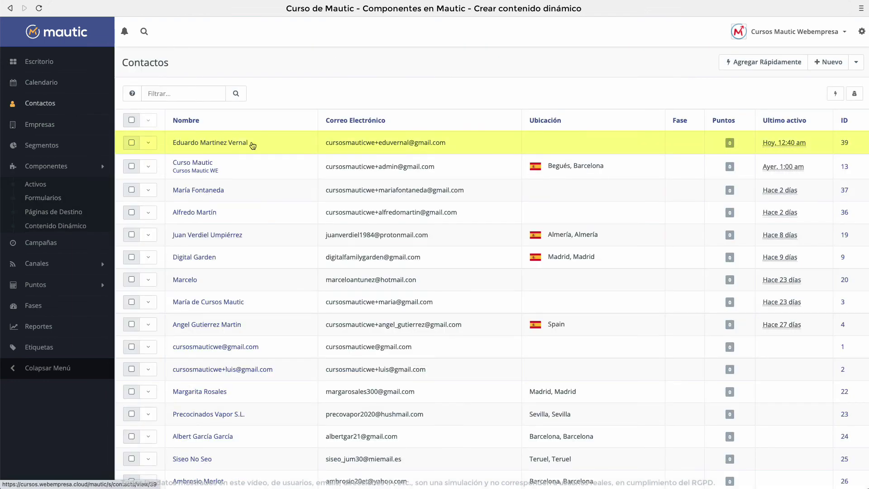
{"action": "left_click", "coordinate": [225, 143]}
{"action": "scroll", "coordinate": [290, 301], "scroll_direction": "down", "scroll_amount": 5}
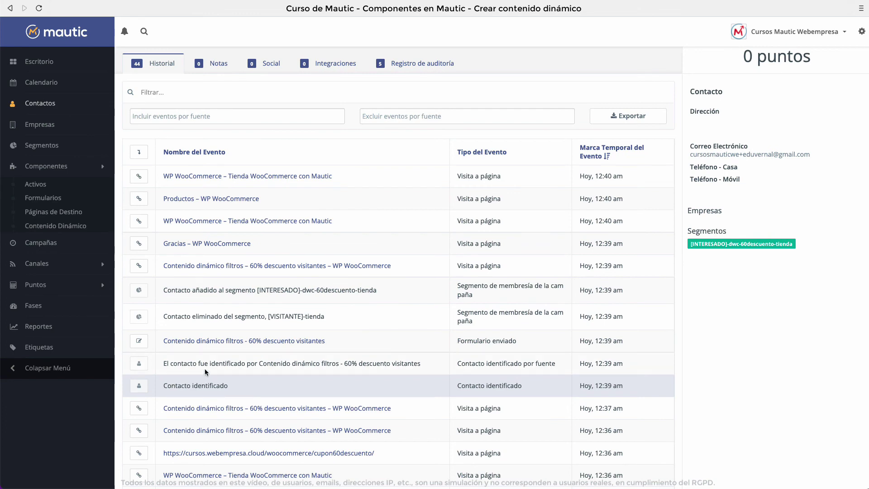
{"action": "scroll", "coordinate": [319, 362], "scroll_direction": "up", "scroll_amount": 2}
{"action": "scroll", "coordinate": [217, 369], "scroll_direction": "down", "scroll_amount": 1}
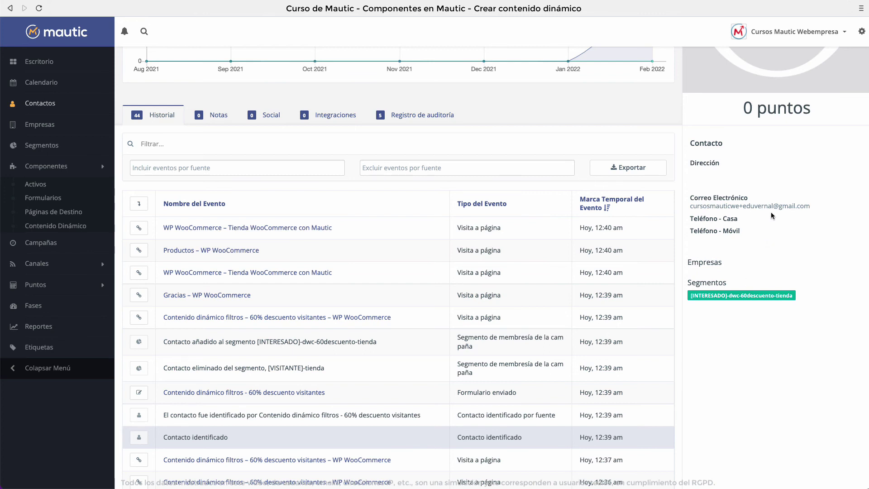
- Check the captured contact's name, email address and assigned segment on the contact record
{"action": "double_click", "coordinate": [788, 205]}
{"action": "left_click", "coordinate": [788, 206]}
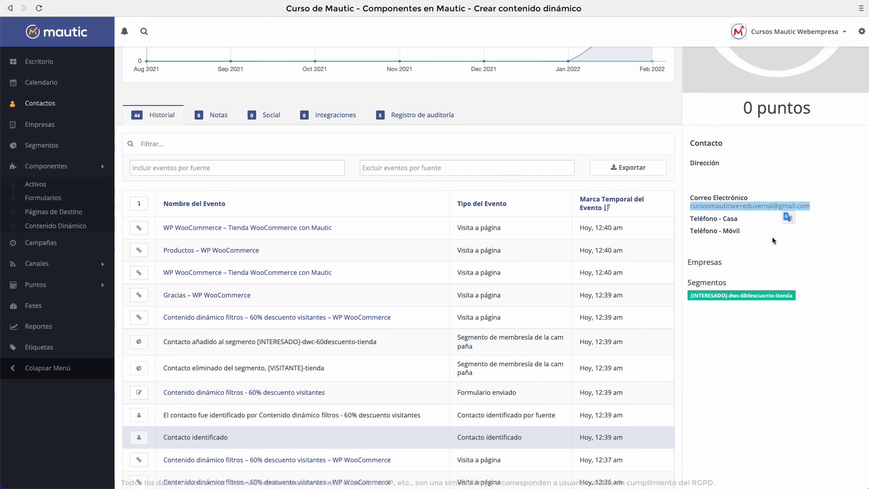
{"action": "scroll", "coordinate": [756, 265], "scroll_direction": "up", "scroll_amount": 5}
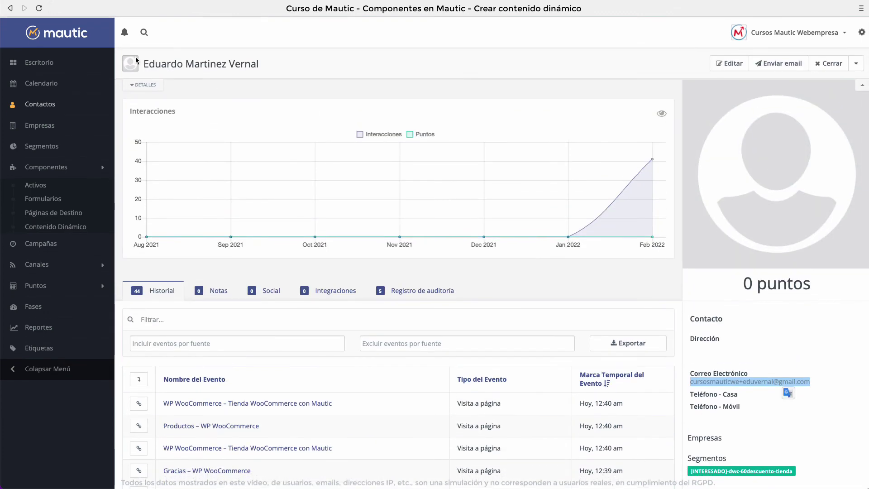
{"action": "double_click", "coordinate": [188, 62]}
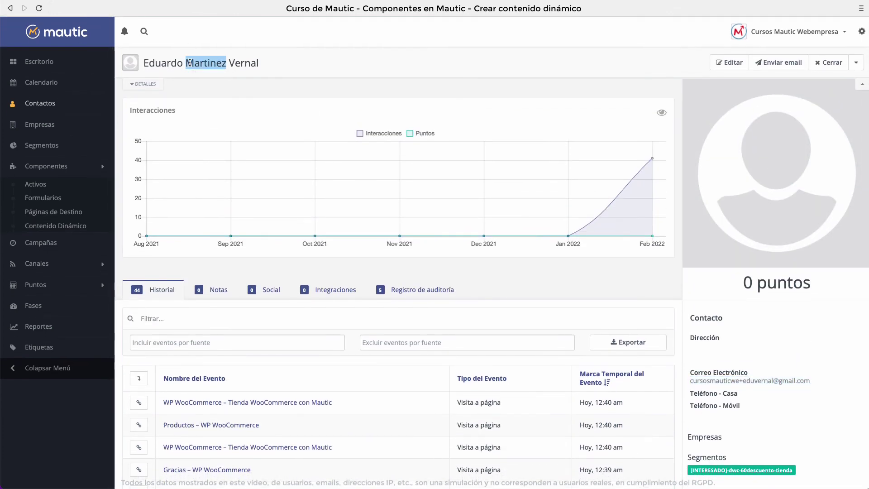
{"action": "triple_click", "coordinate": [788, 382]}
{"action": "scroll", "coordinate": [807, 411], "scroll_direction": "down", "scroll_amount": 2}
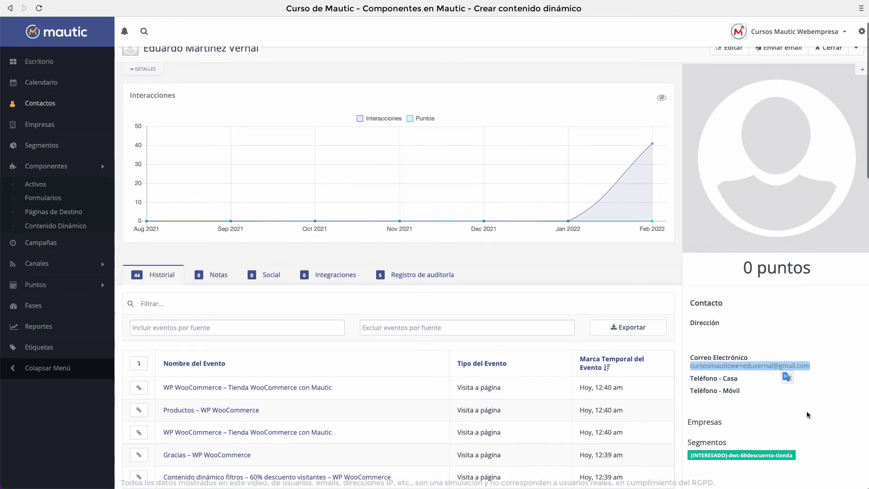
{"action": "left_click", "coordinate": [806, 444]}
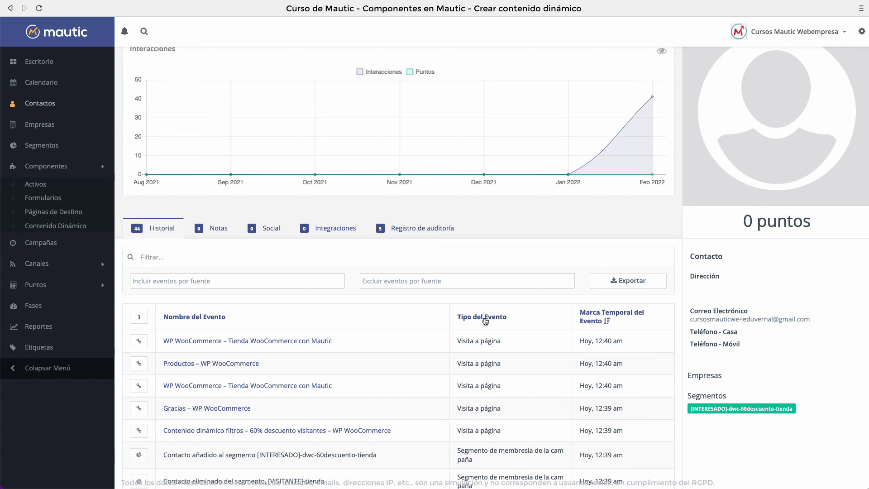
{"action": "scroll", "coordinate": [286, 225], "scroll_direction": "up", "scroll_amount": 2}
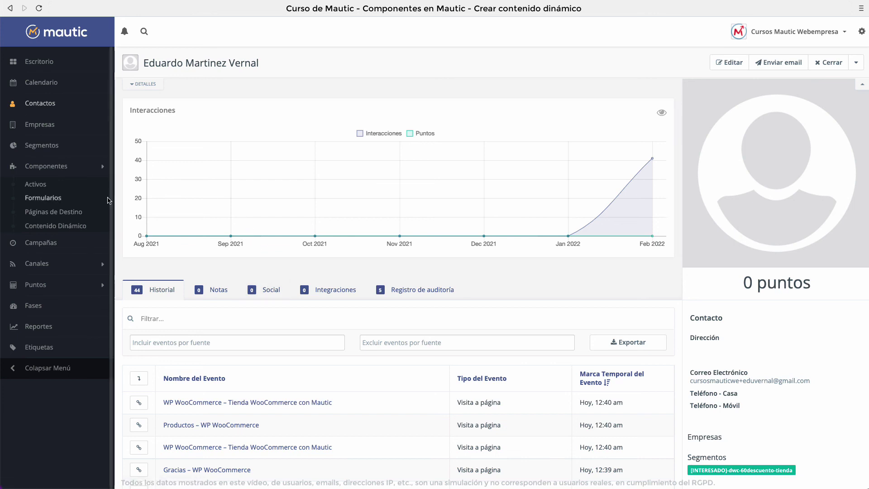
- Open the dynamic content for the 60% WooCommerce discount code and check its click counts for the cupon60descuento URL
{"action": "left_click", "coordinate": [67, 225]}
{"action": "left_click", "coordinate": [358, 143]}
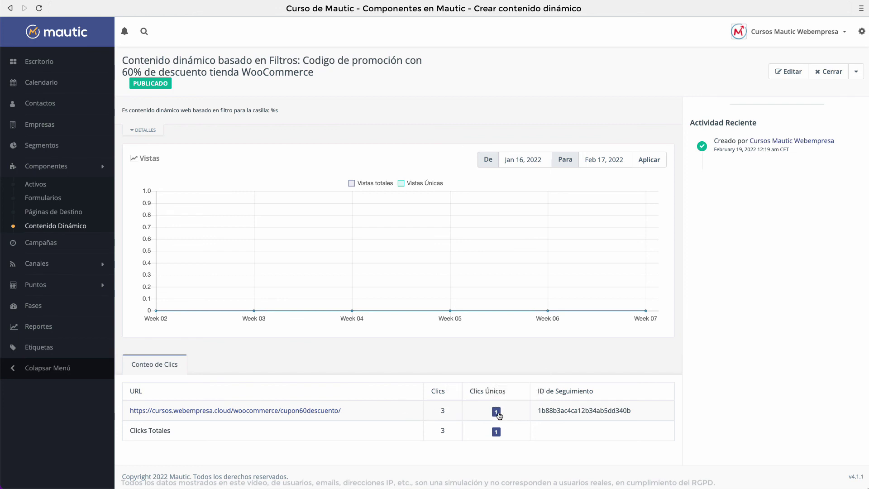
{"action": "mouse_move", "coordinate": [496, 413]}
- View the contacts in the [INTERESADO]-dwc-60descuento-tienda segment and return to the segment list
{"action": "left_click", "coordinate": [51, 144]}
{"action": "scroll", "coordinate": [391, 267], "scroll_direction": "down", "scroll_amount": 2}
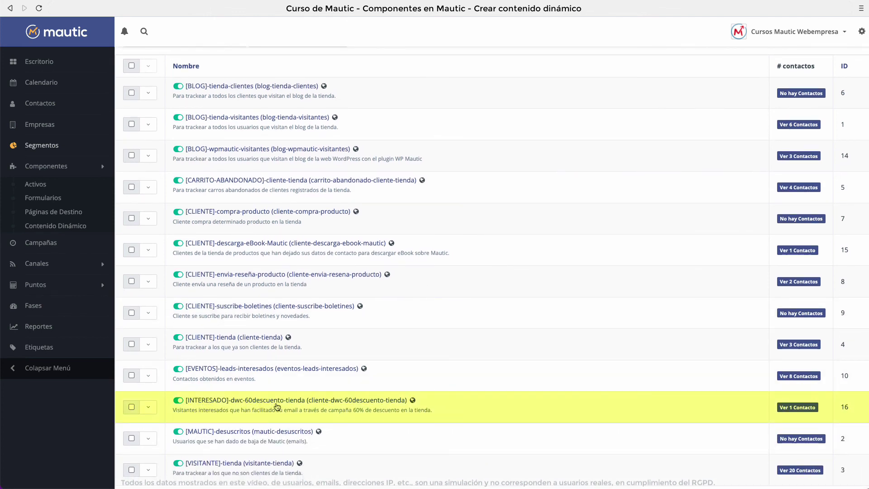
{"action": "left_click", "coordinate": [799, 413]}
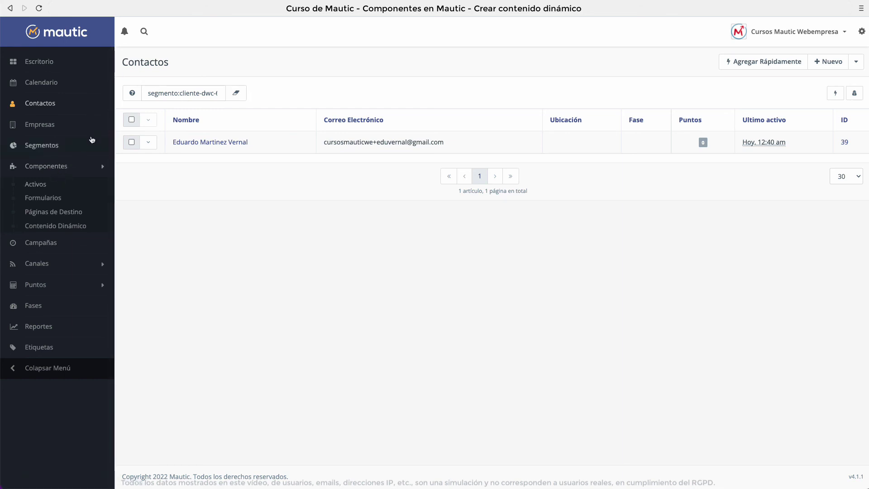
{"action": "left_click", "coordinate": [49, 144]}
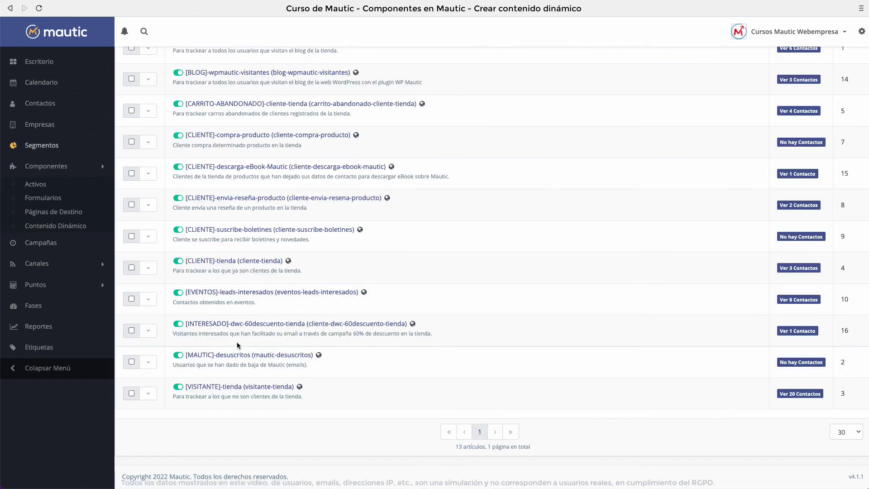
- Open the [INTERESADO]-dwc-60descuento-tienda segment and set the end date of its added-contacts chart to Feb 19, 2022
{"action": "left_click", "coordinate": [275, 324]}
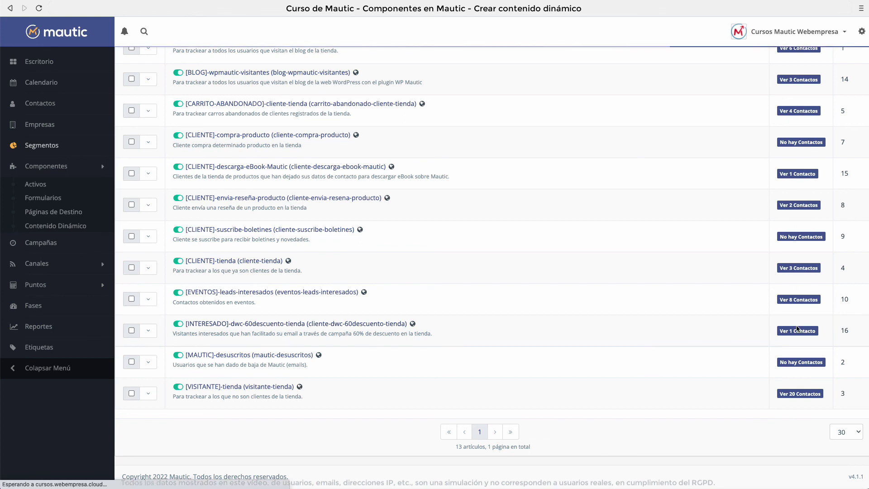
{"action": "scroll", "coordinate": [349, 328], "scroll_direction": "up", "scroll_amount": 4}
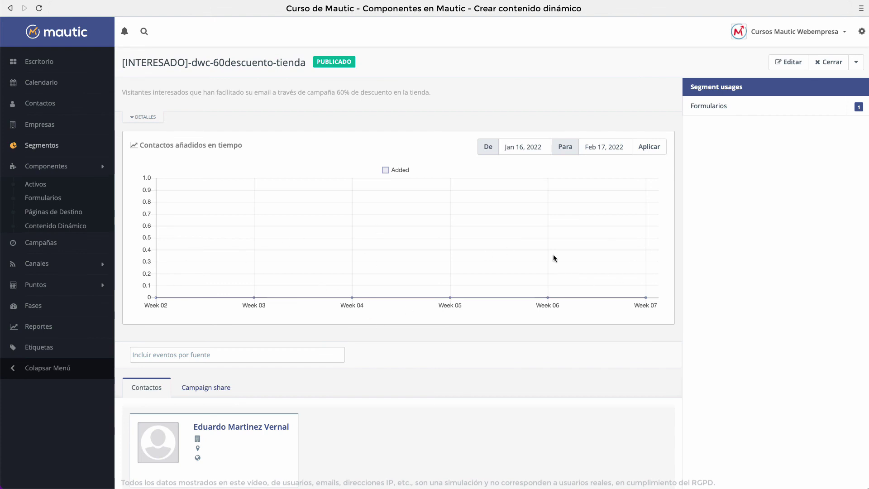
{"action": "left_click", "coordinate": [524, 147]}
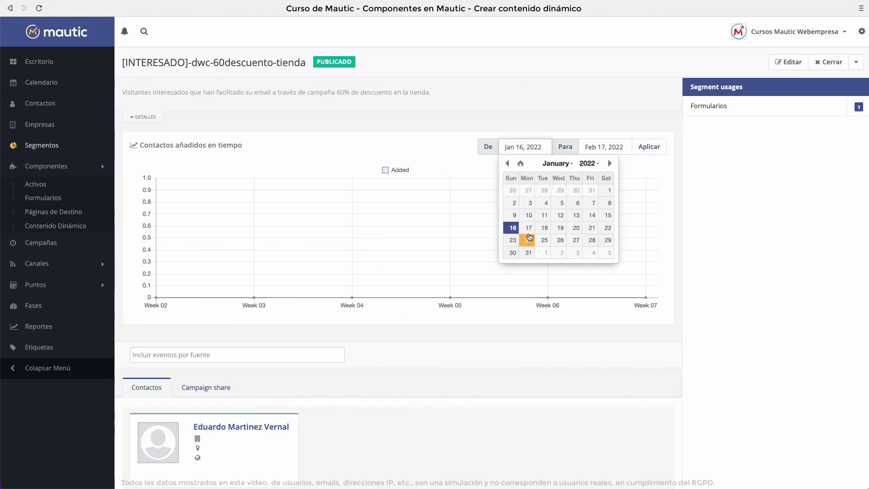
{"action": "left_click", "coordinate": [611, 145]}
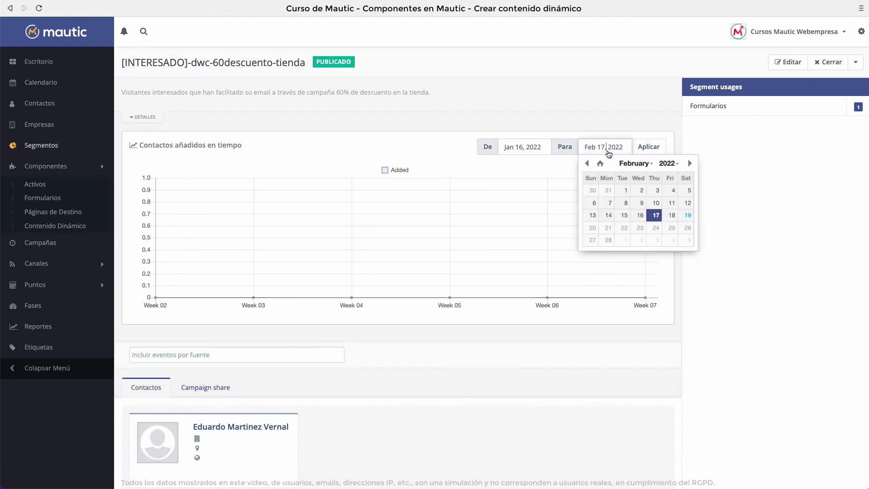
{"action": "left_click", "coordinate": [687, 215]}
{"action": "left_click", "coordinate": [650, 148]}
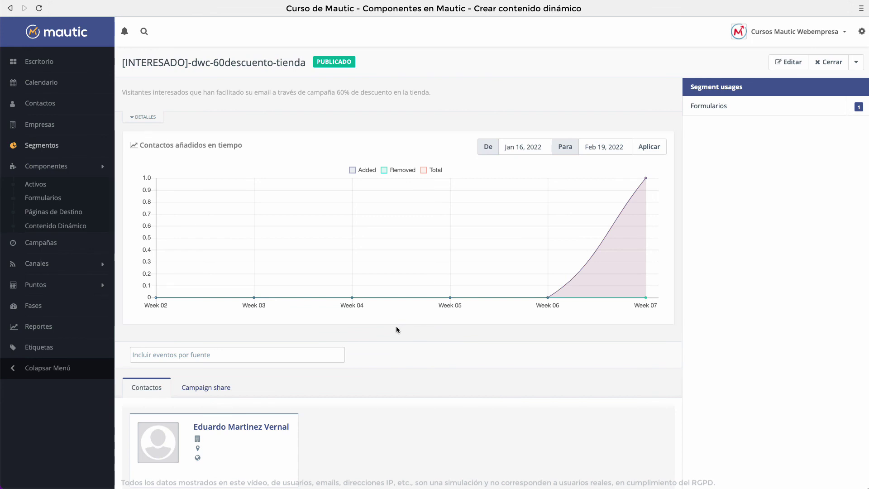
- Open the contact listed in the segment and review its event history, interactions chart and assigned segments
{"action": "scroll", "coordinate": [396, 329], "scroll_direction": "down", "scroll_amount": 2}
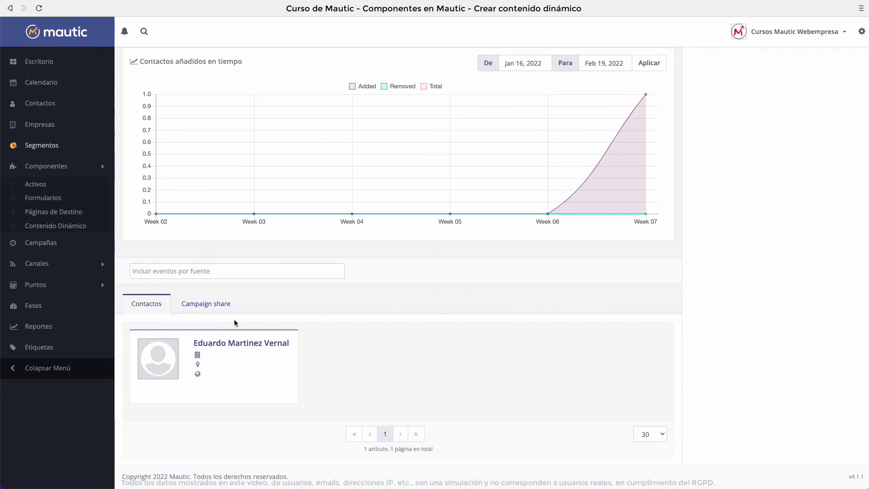
{"action": "left_click", "coordinate": [233, 343]}
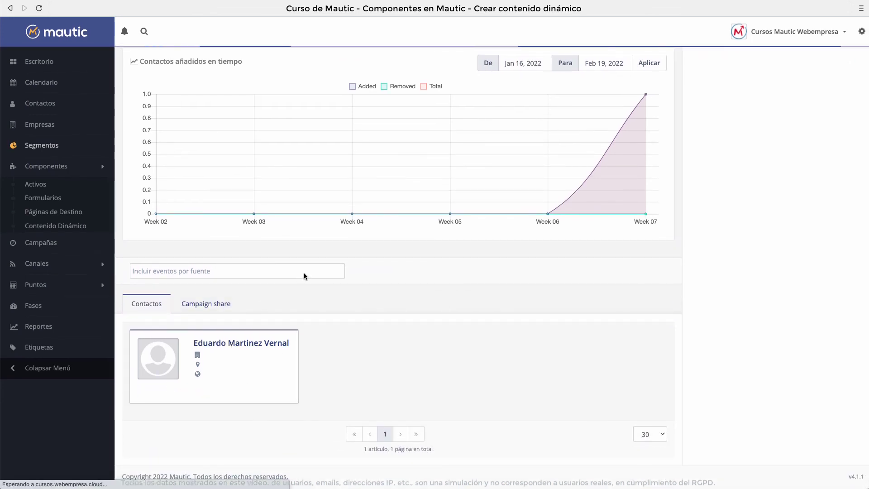
{"action": "scroll", "coordinate": [301, 233], "scroll_direction": "up", "scroll_amount": 3}
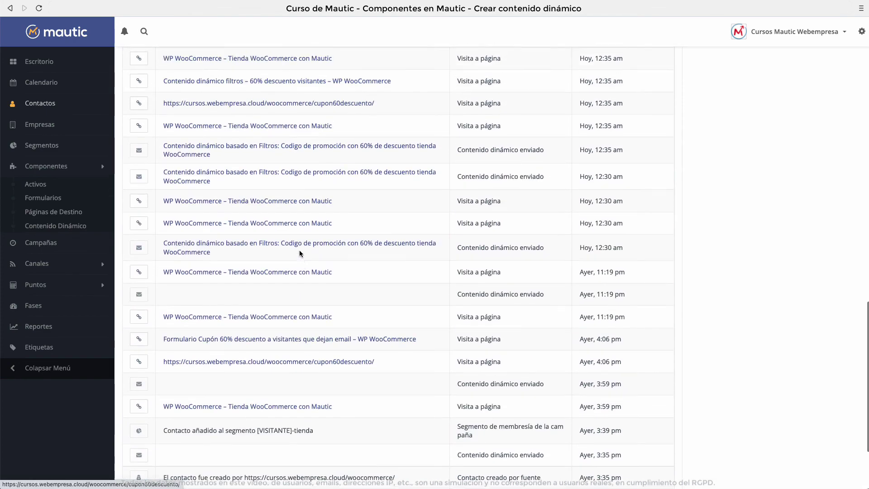
{"action": "scroll", "coordinate": [301, 254], "scroll_direction": "up", "scroll_amount": 15}
{"action": "scroll", "coordinate": [301, 253], "scroll_direction": "down", "scroll_amount": 1}
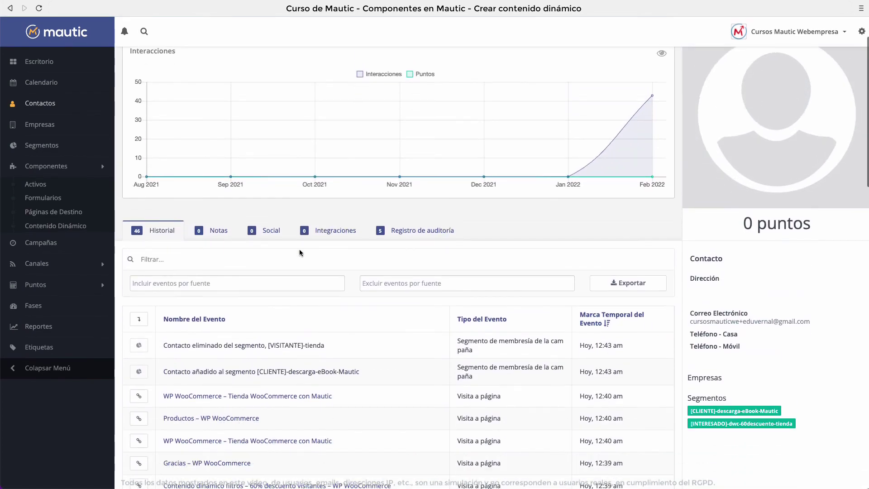